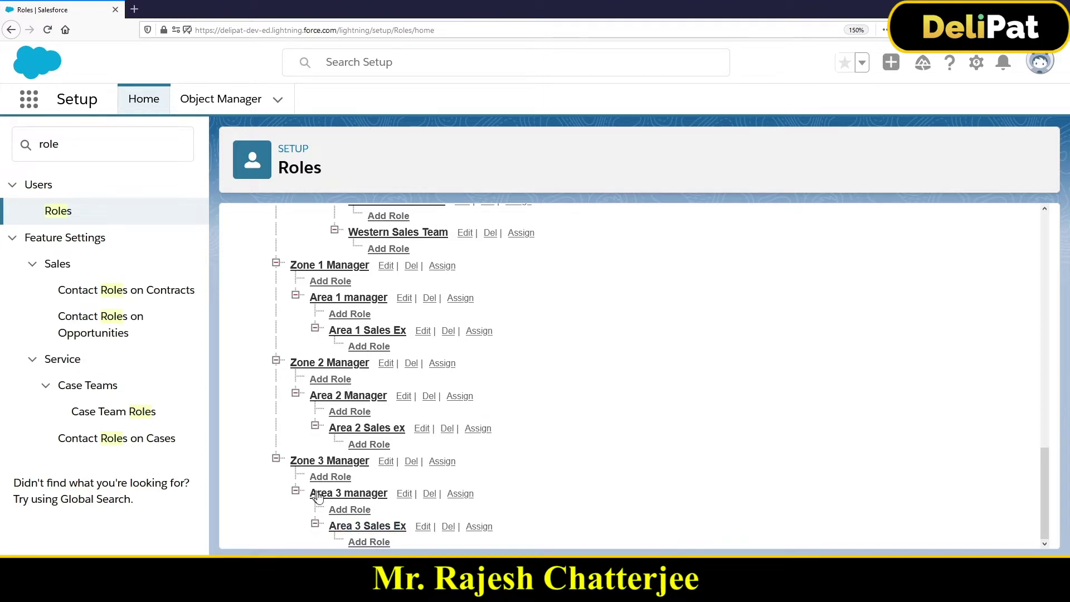
# - Review the organization's role hierarchy and open the user assignment page for the BDE role
pyautogui.scroll(10, 423, 332)
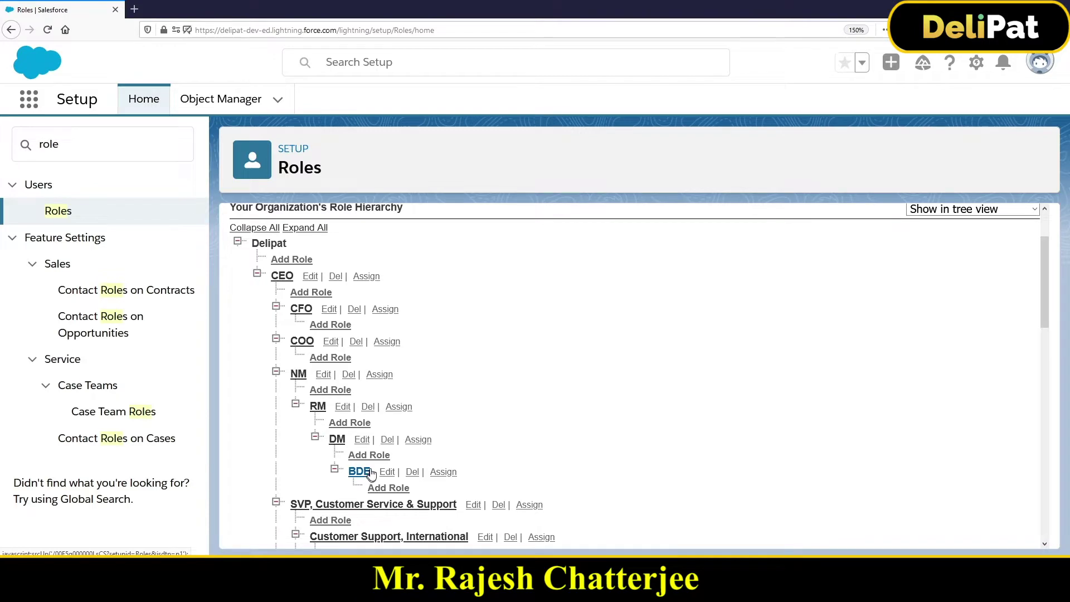
pyautogui.scroll(-10, 358, 474)
pyautogui.scroll(12, 357, 468)
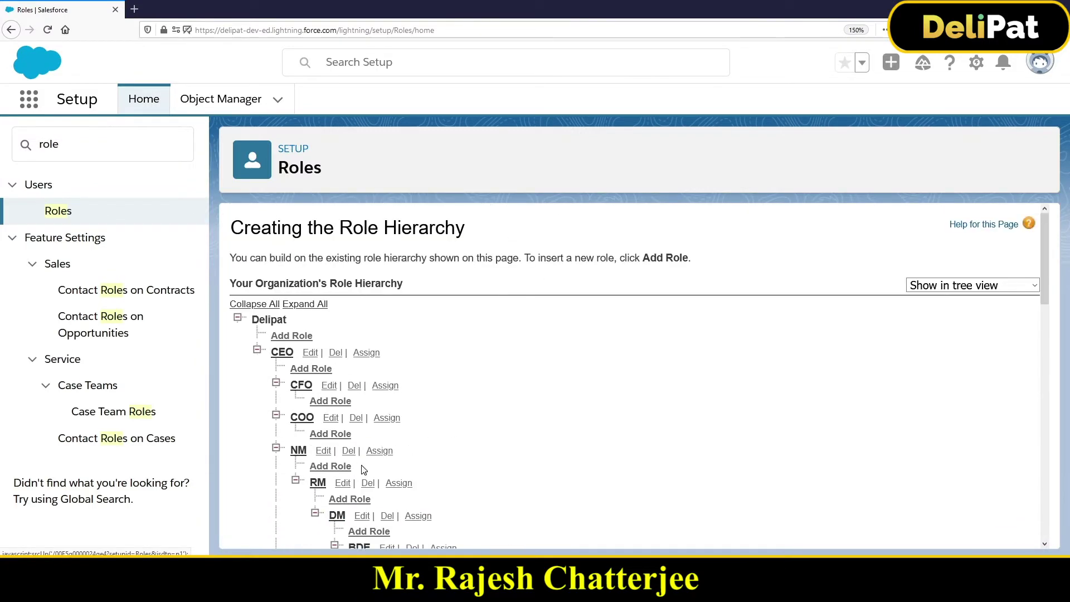
pyautogui.scroll(-2, 352, 462)
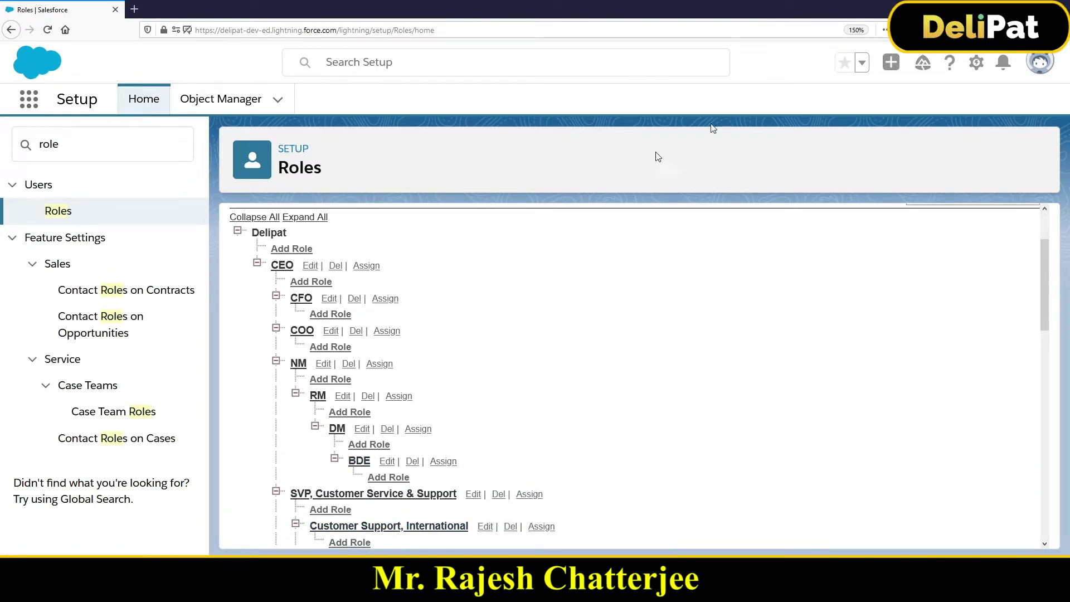
pyautogui.click(1035, 72)
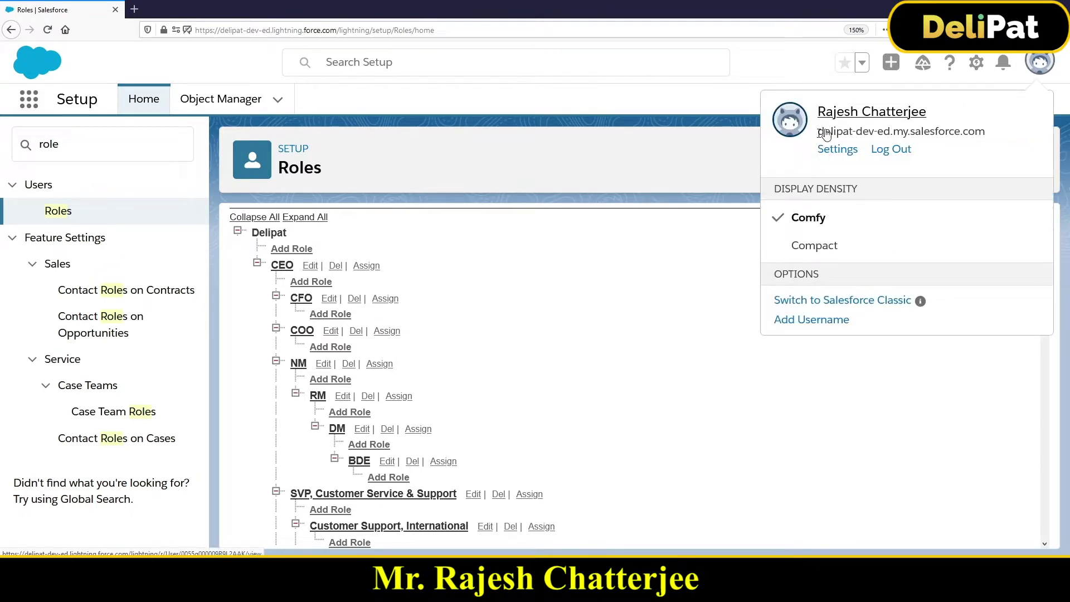
pyautogui.click(443, 463)
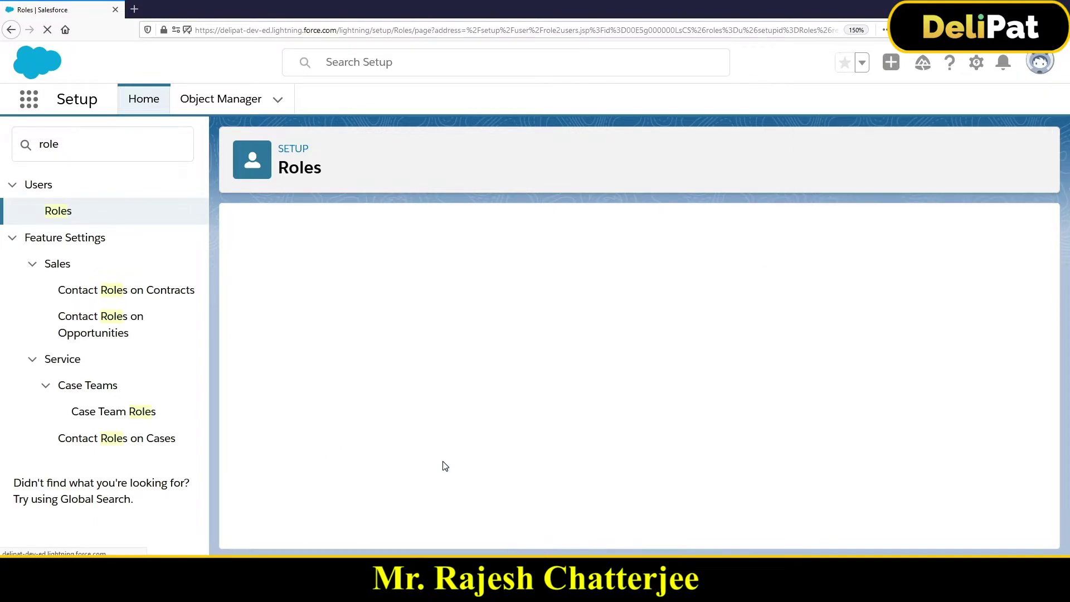
pyautogui.scroll(-3, 440, 440)
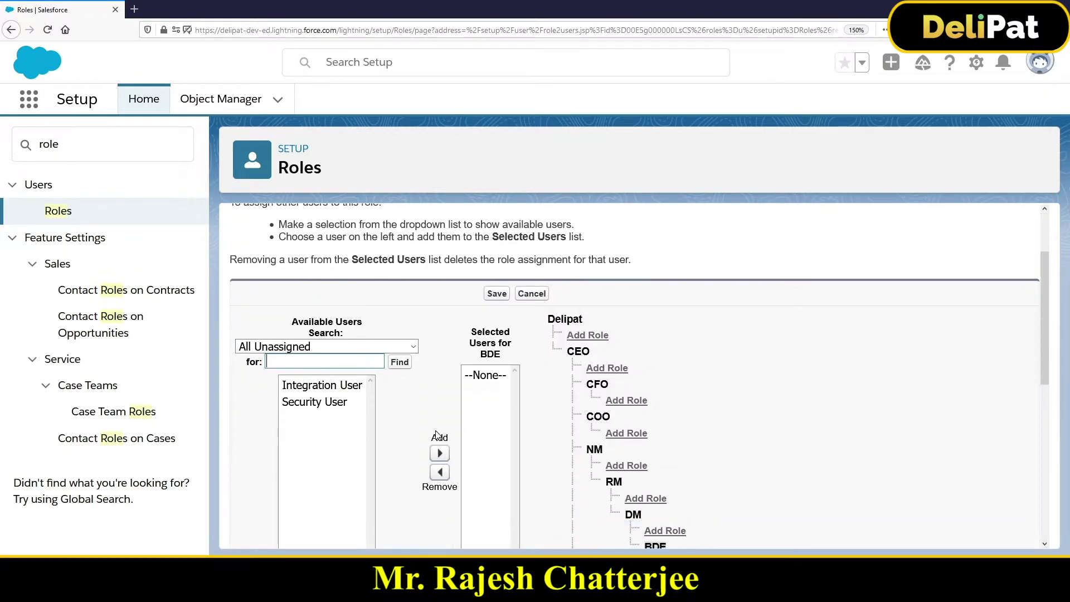
pyautogui.scroll(-1, 536, 413)
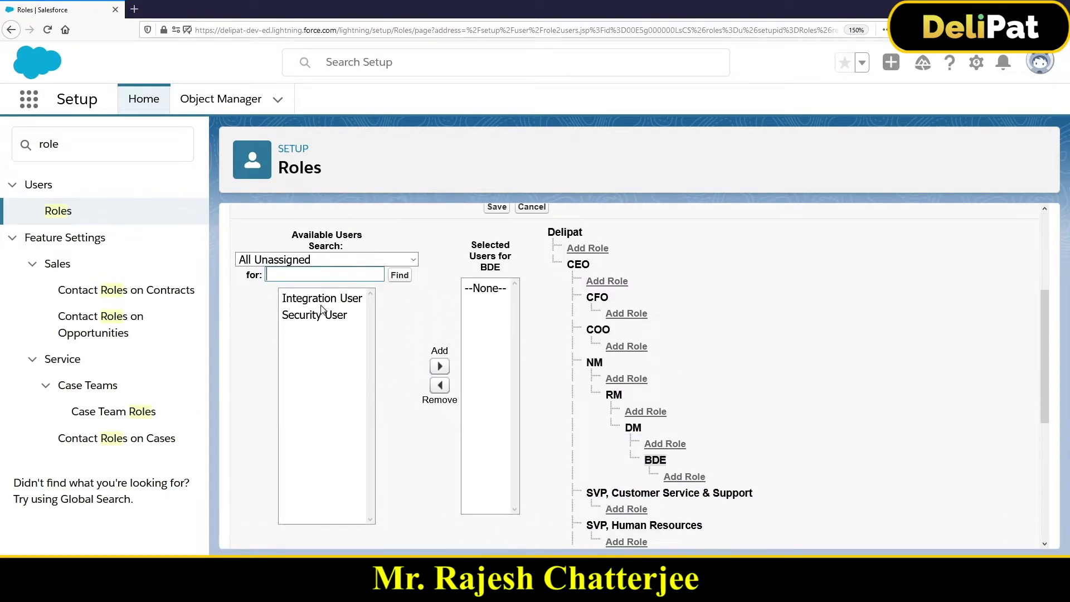
# - List all users, assign the logged-in administrator's user to the BDE role, and save
pyautogui.click(312, 259)
pyautogui.click(294, 327)
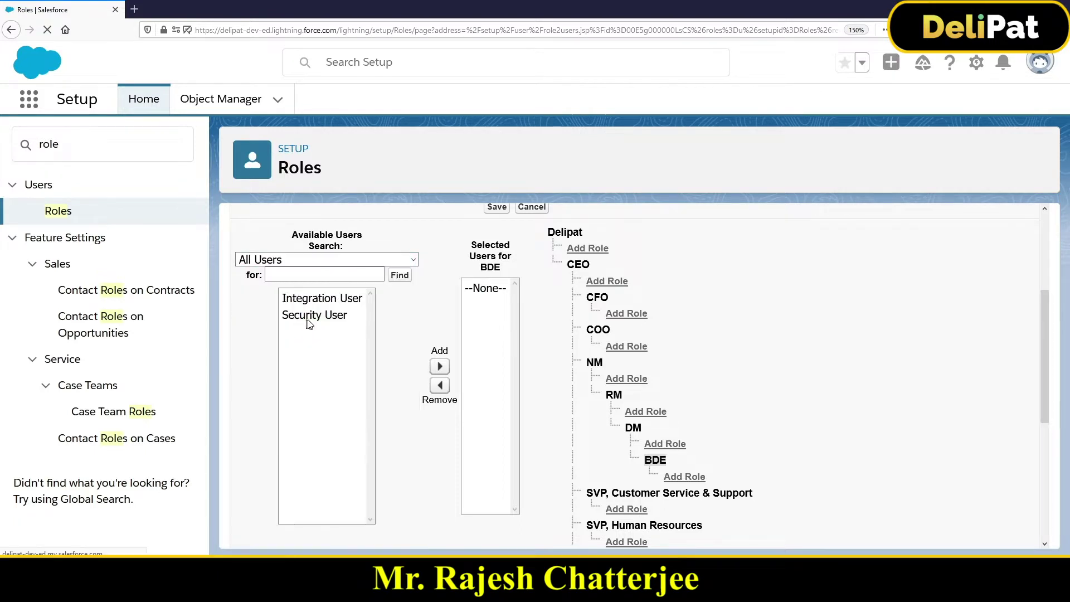
pyautogui.click(363, 494)
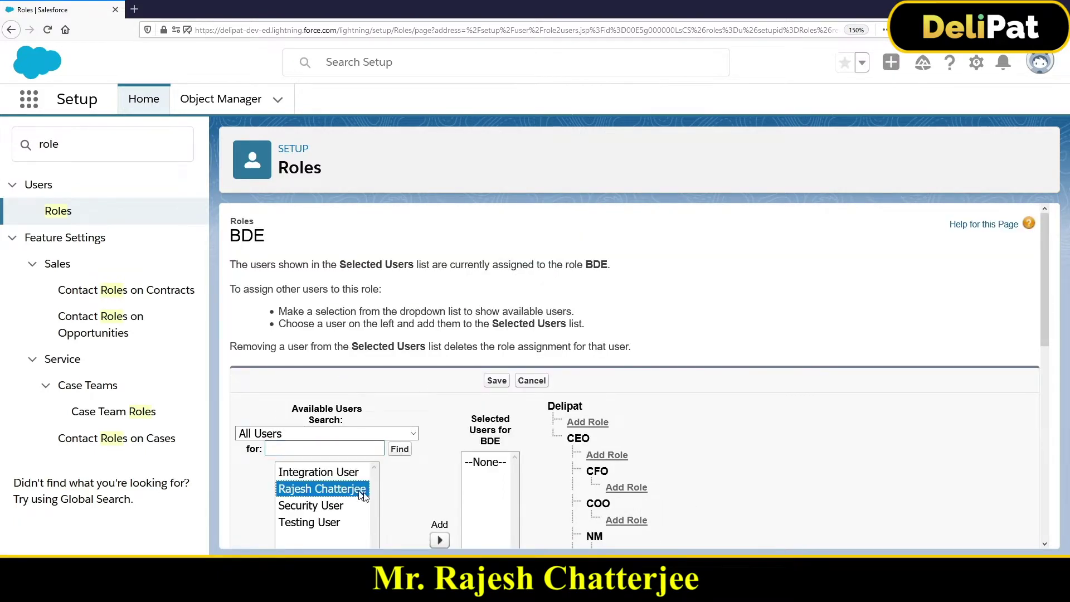
pyautogui.click(439, 539)
pyautogui.click(497, 381)
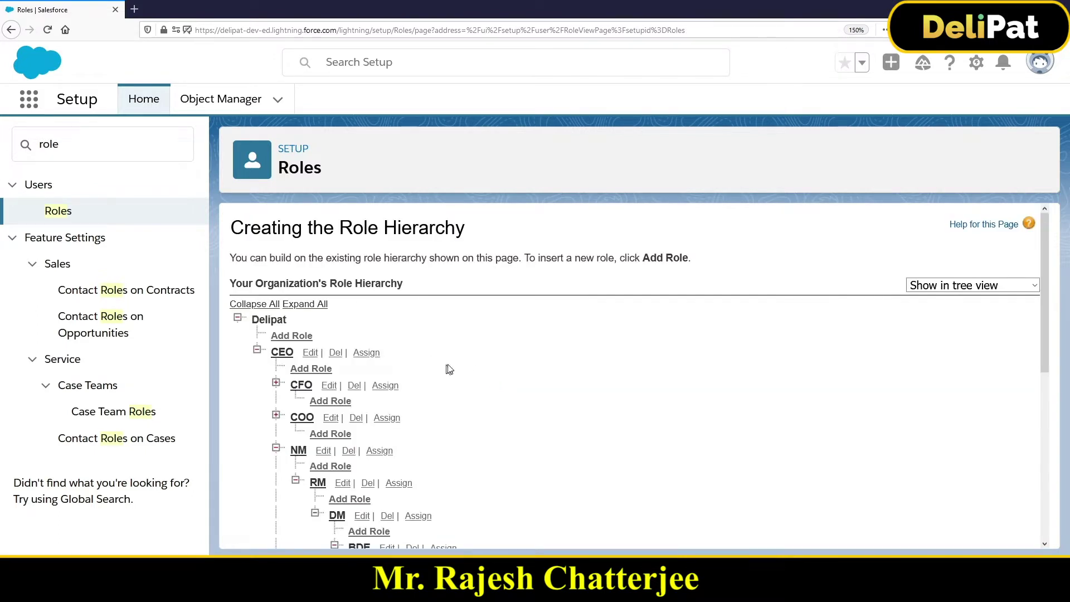
# - Open the user assignment page for the DM role and list All Users as available users
pyautogui.scroll(-3, 446, 368)
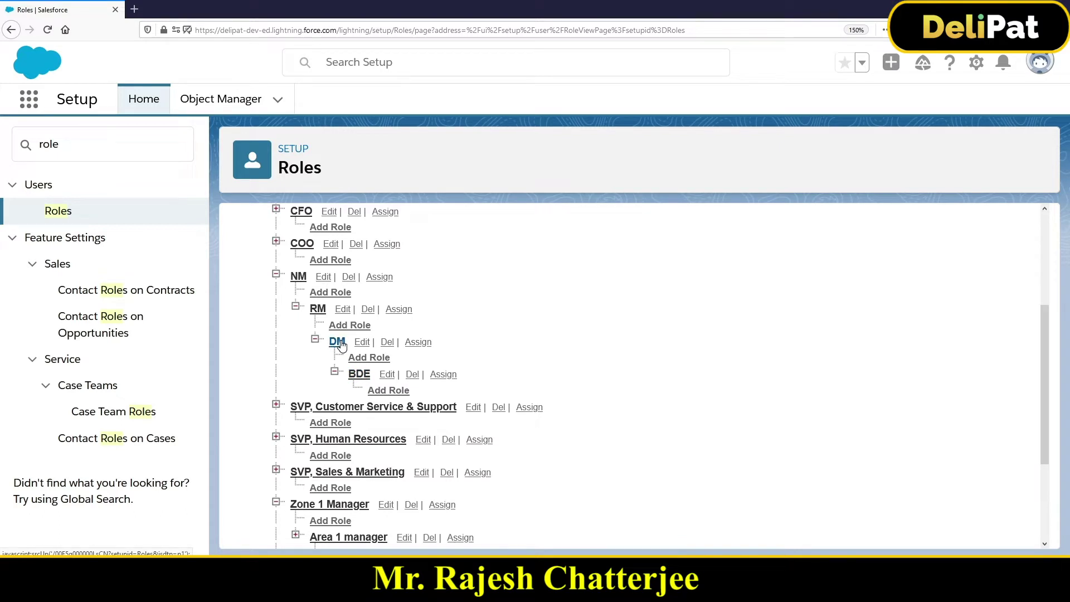
pyautogui.click(413, 343)
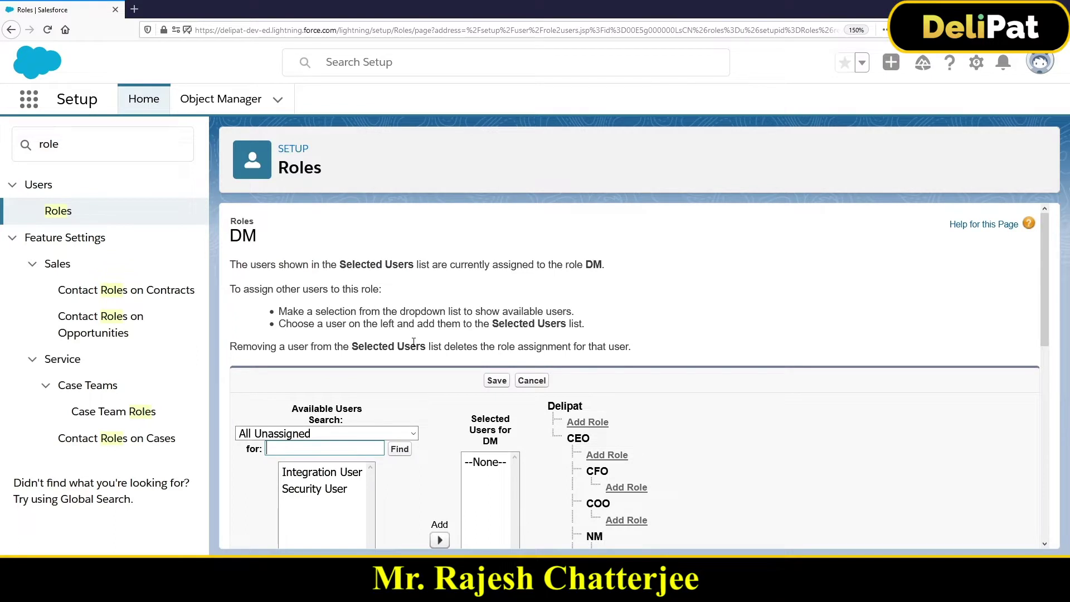
pyautogui.scroll(-3, 700, 363)
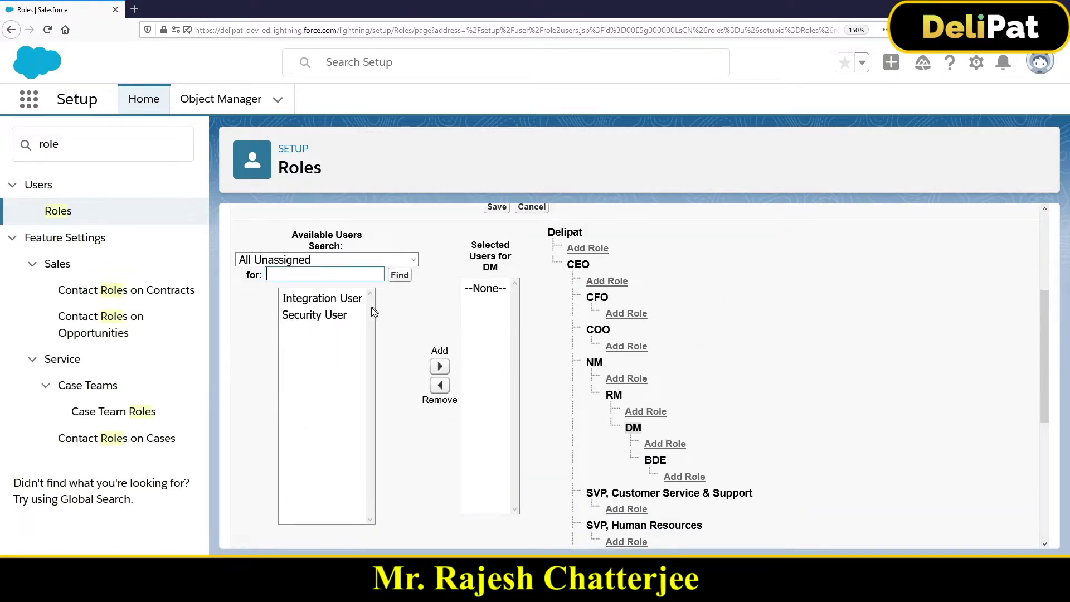
pyautogui.click(313, 264)
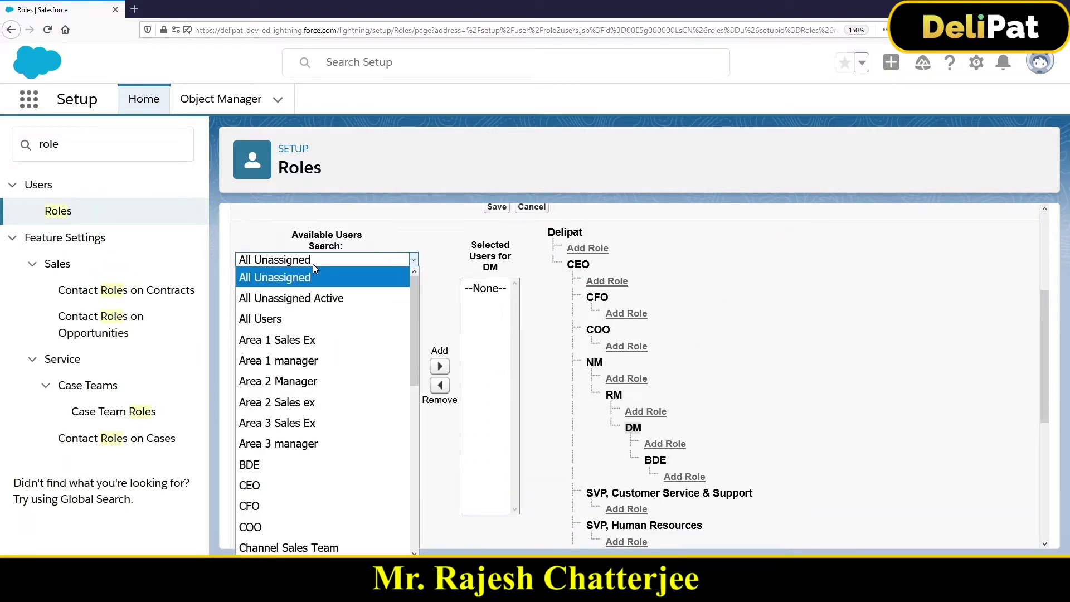
pyautogui.click(308, 314)
# - Add Testing User to the selected users for the DM role and save the assignment
pyautogui.scroll(-3, 341, 399)
pyautogui.click(363, 351)
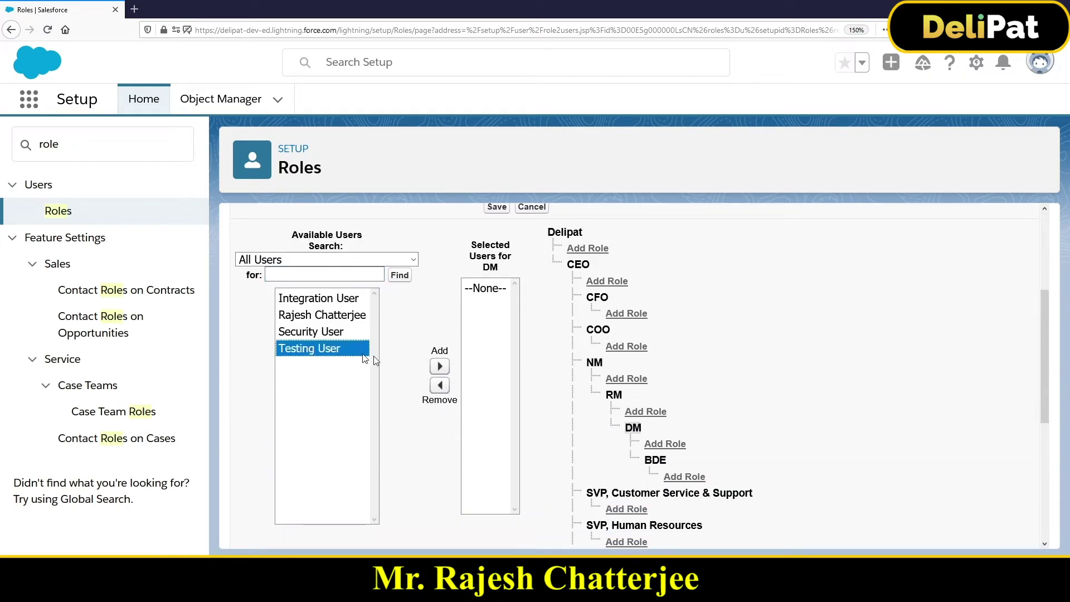
pyautogui.click(440, 366)
pyautogui.scroll(-3, 658, 511)
pyautogui.scroll(5, 658, 512)
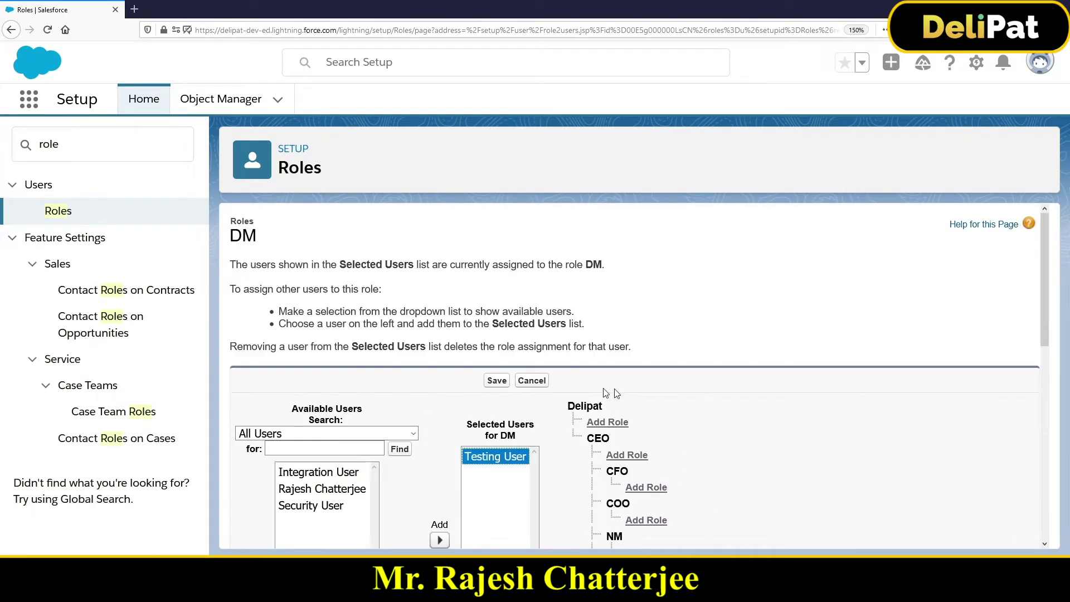
pyautogui.click(496, 378)
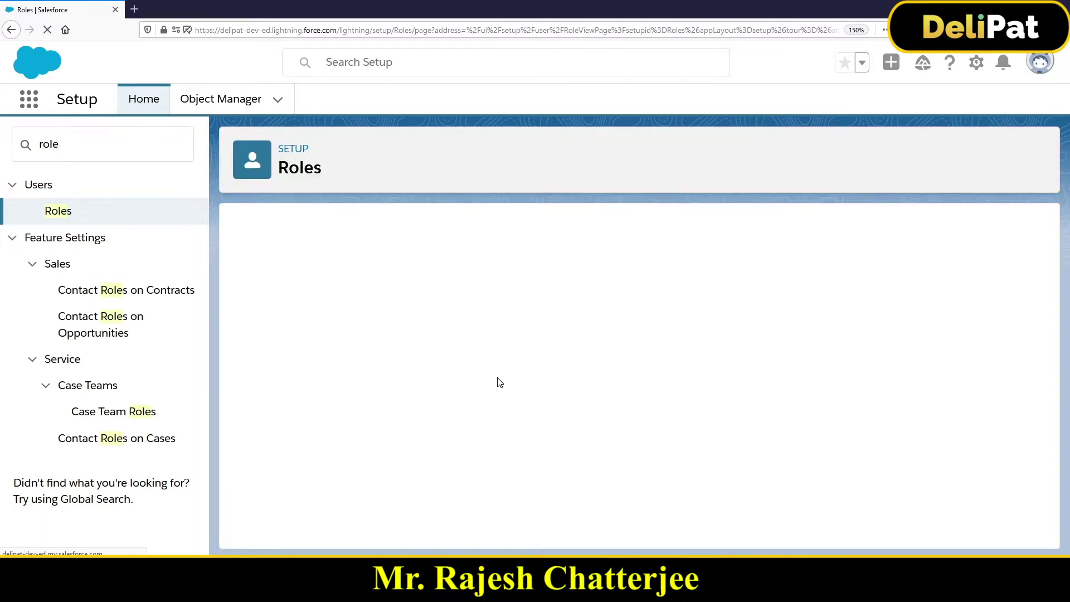
# - Search the setup entries for "share" and open Sharing Settings in a new browser tab
pyautogui.scroll(-5, 496, 384)
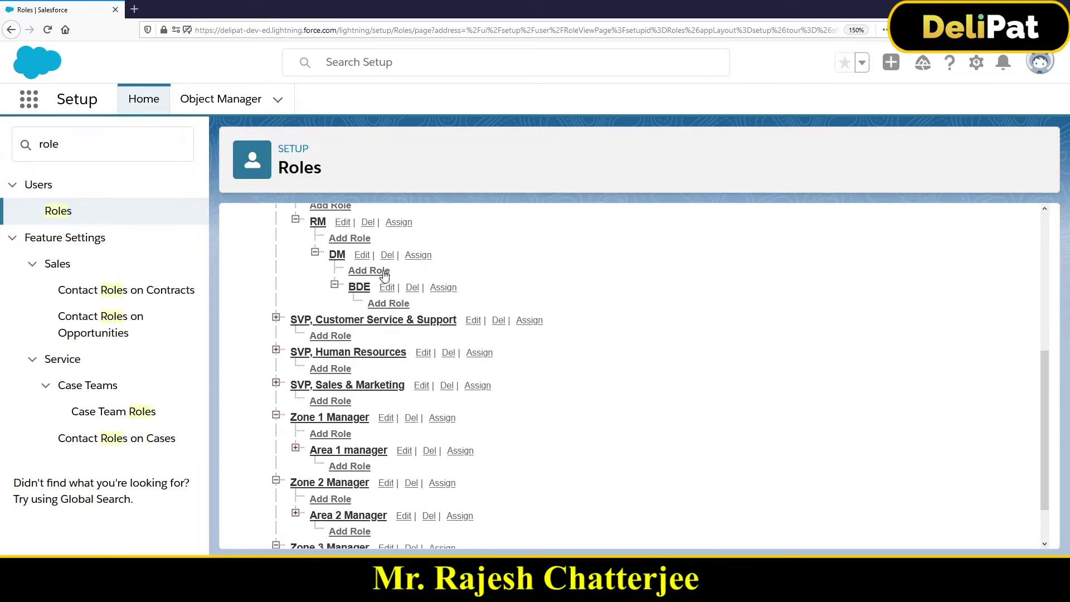
pyautogui.moveTo(348, 283); pyautogui.dragTo(333, 256)
pyautogui.click(33, 144)
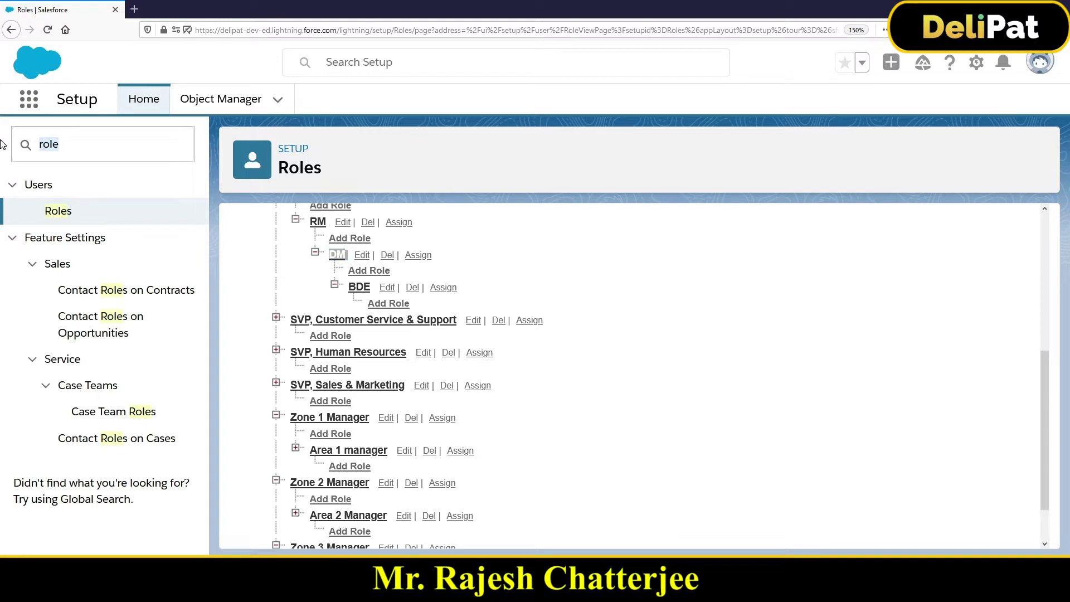
pyautogui.write('share')
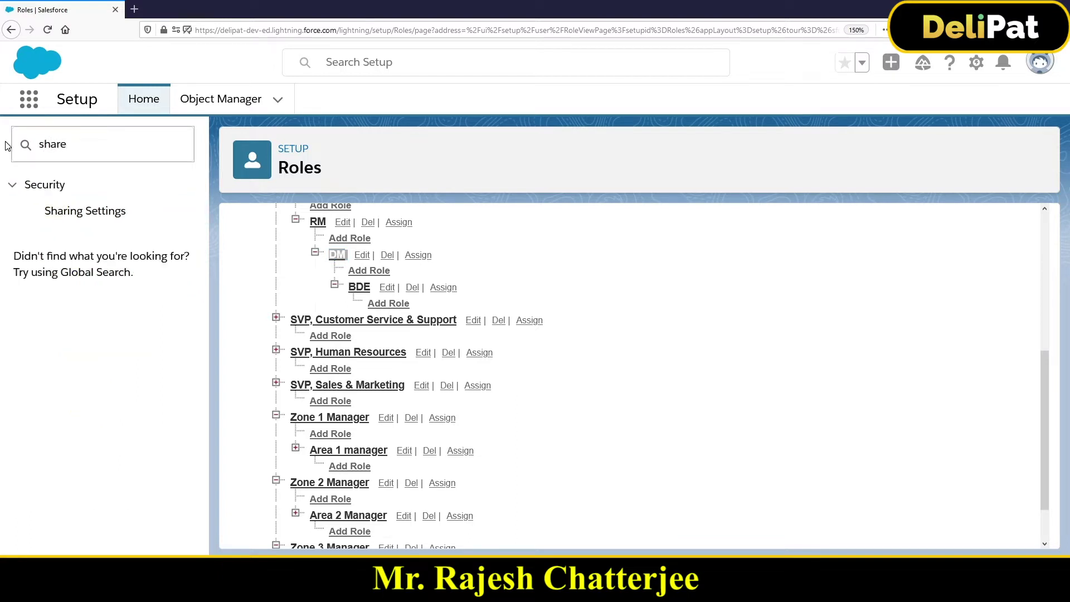
pyautogui.keyDown('ctrl'); pyautogui.click(67, 210); pyautogui.keyUp('ctrl')
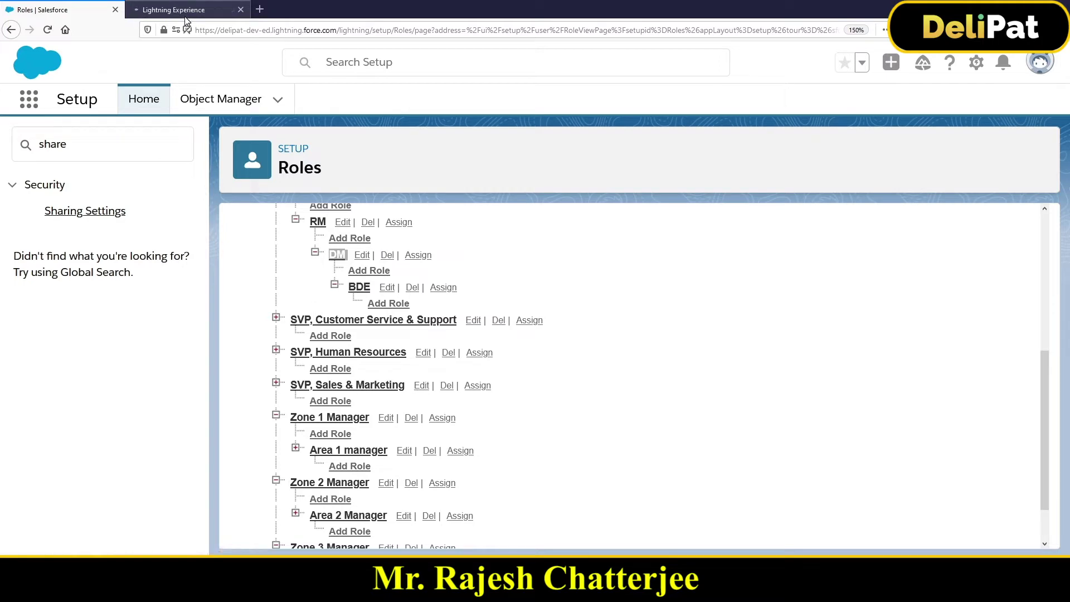
pyautogui.click(184, 10)
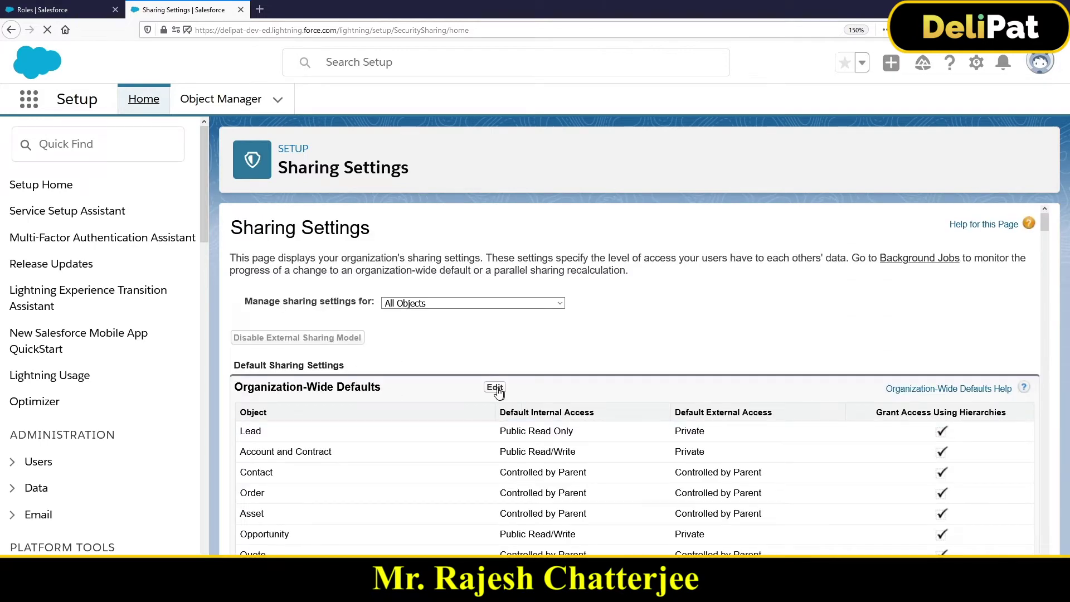
# - Set the default internal access for Account and Contract to Private, accept Private for Opportunity and Case, save, and reload the settings
pyautogui.click(496, 388)
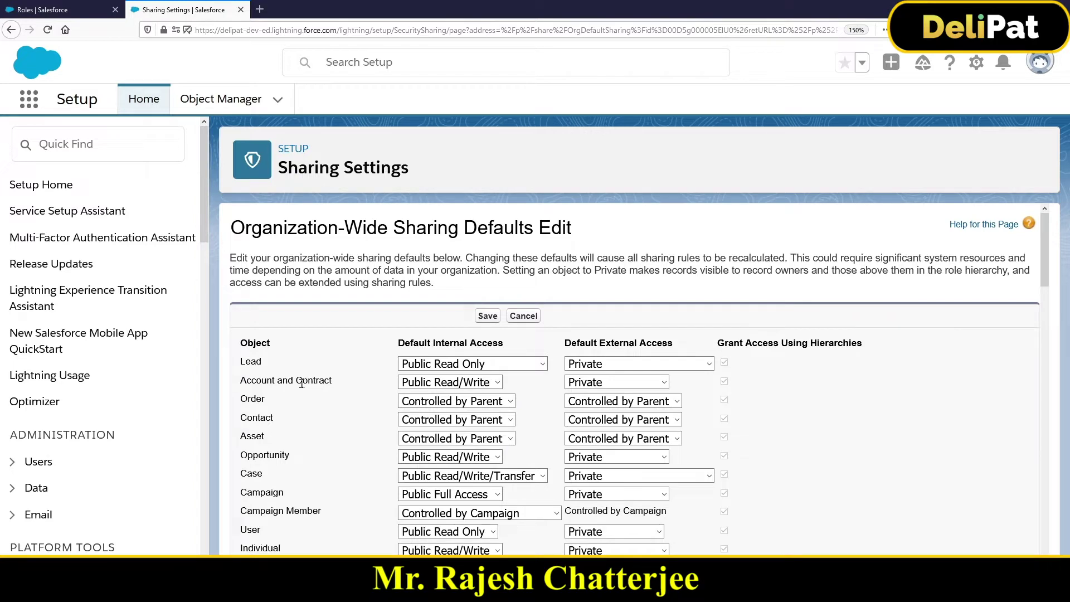
pyautogui.click(427, 382)
pyautogui.click(430, 400)
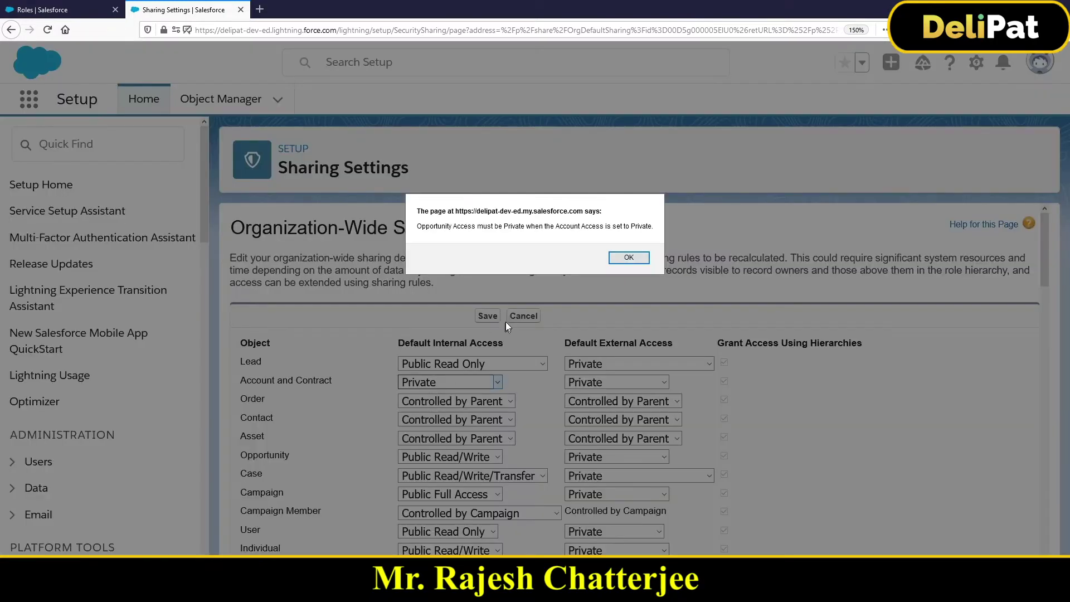
pyautogui.click(628, 257)
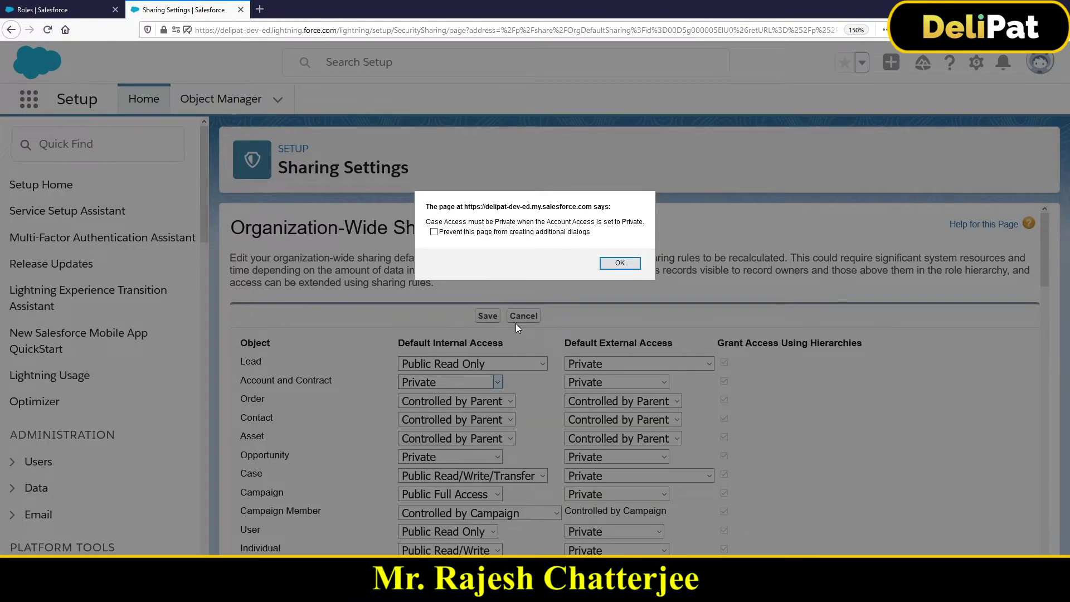
pyautogui.click(623, 261)
pyautogui.click(792, 263)
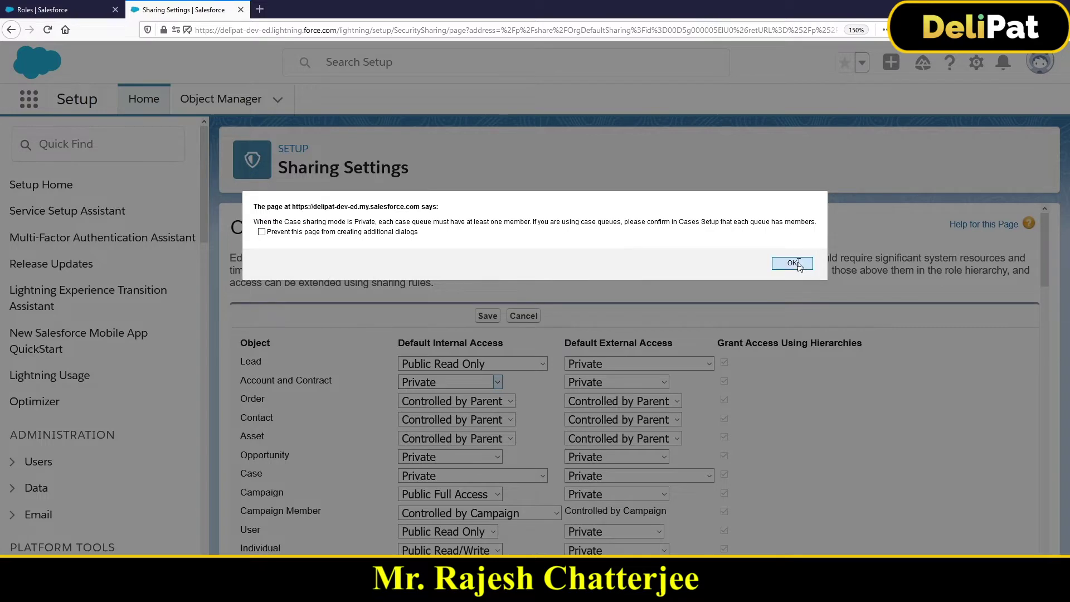
pyautogui.click(488, 316)
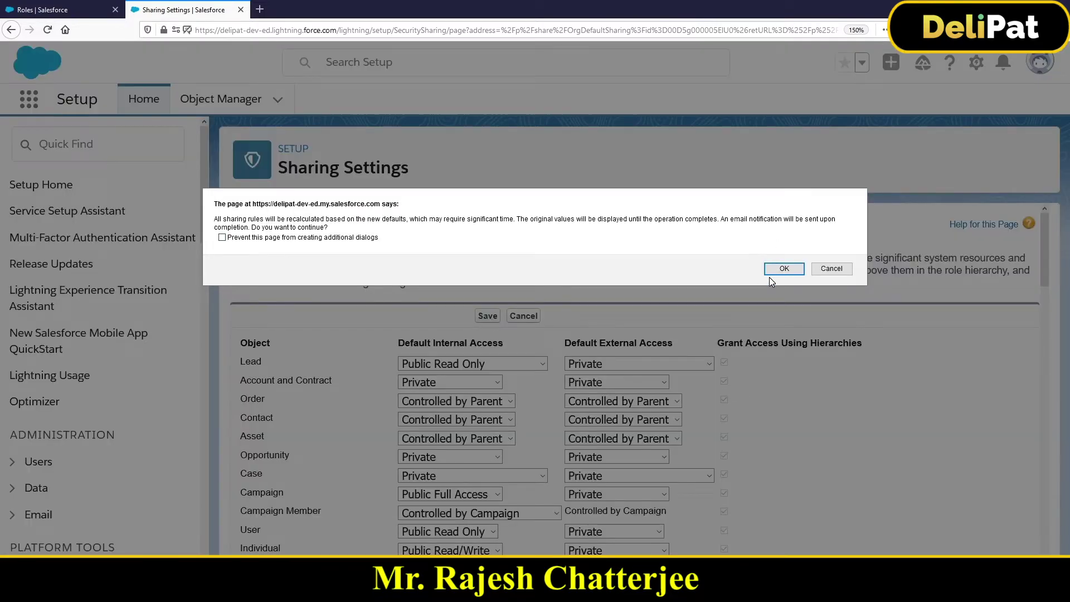
pyautogui.click(784, 269)
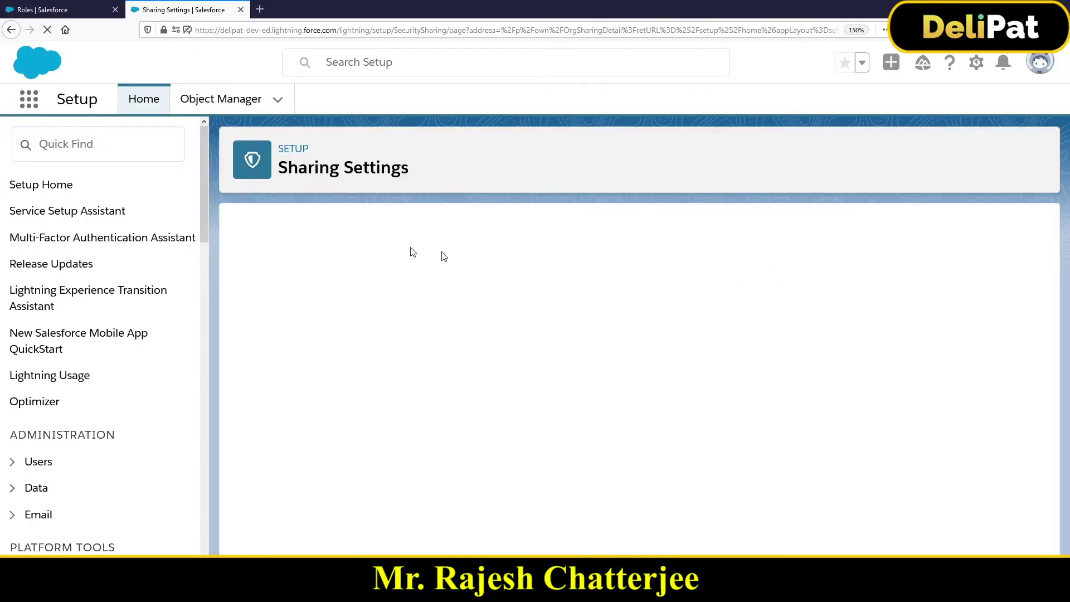
pyautogui.click(48, 29)
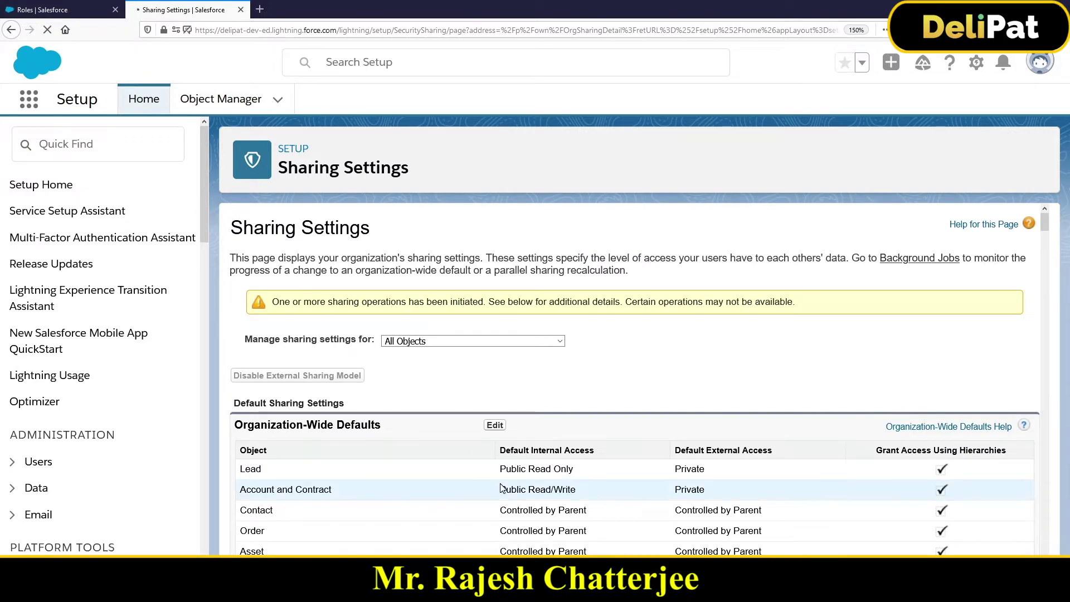
pyautogui.moveTo(243, 453); pyautogui.dragTo(268, 452)
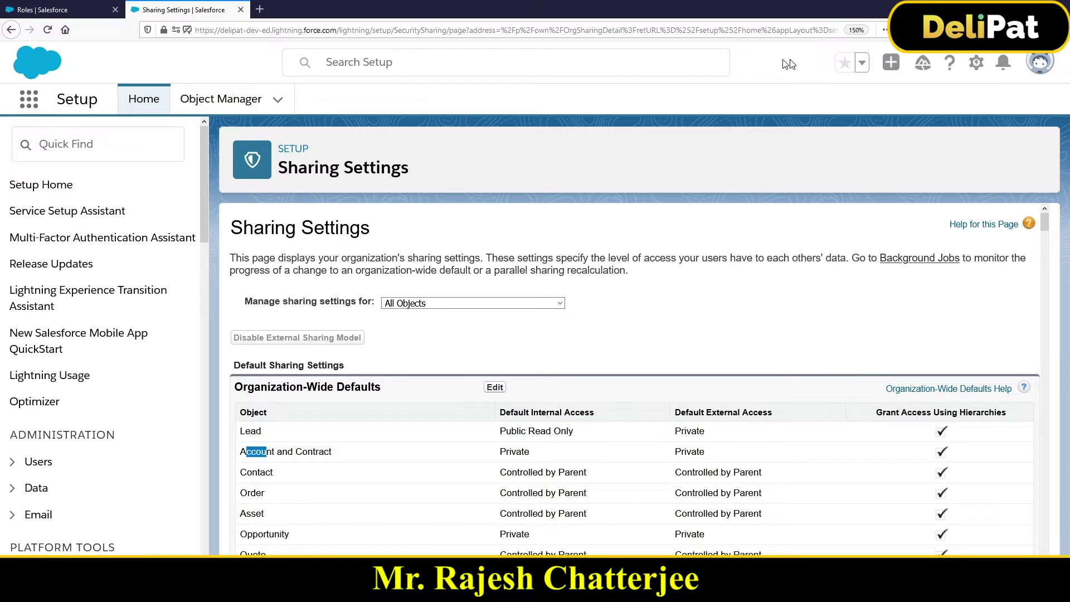
# - Search the available items for "acc" and open the Accounts list
pyautogui.click(1042, 67)
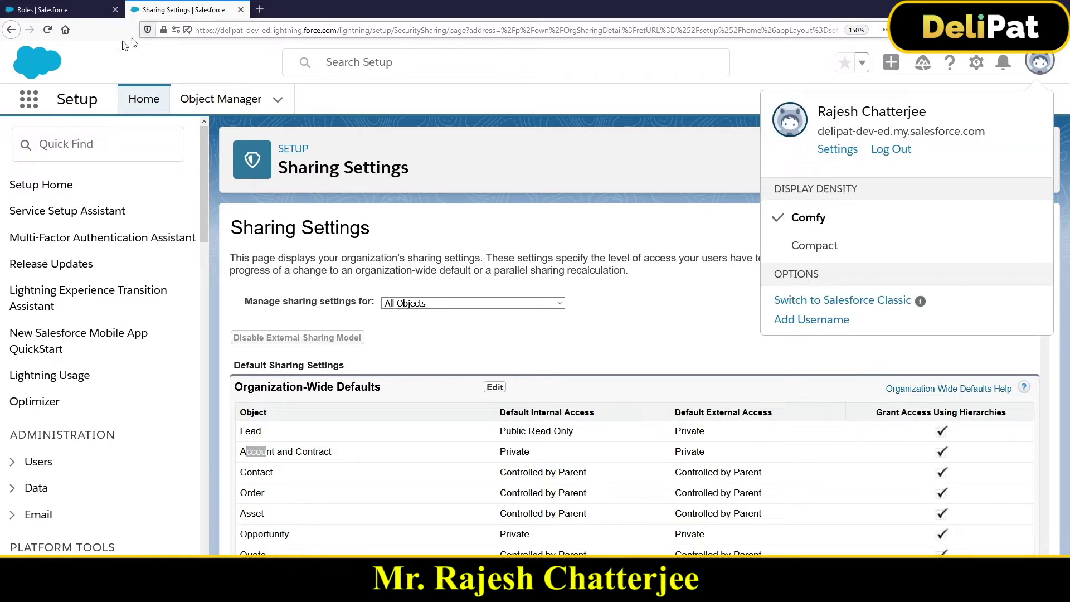
pyautogui.click(36, 104)
pyautogui.write('ac')
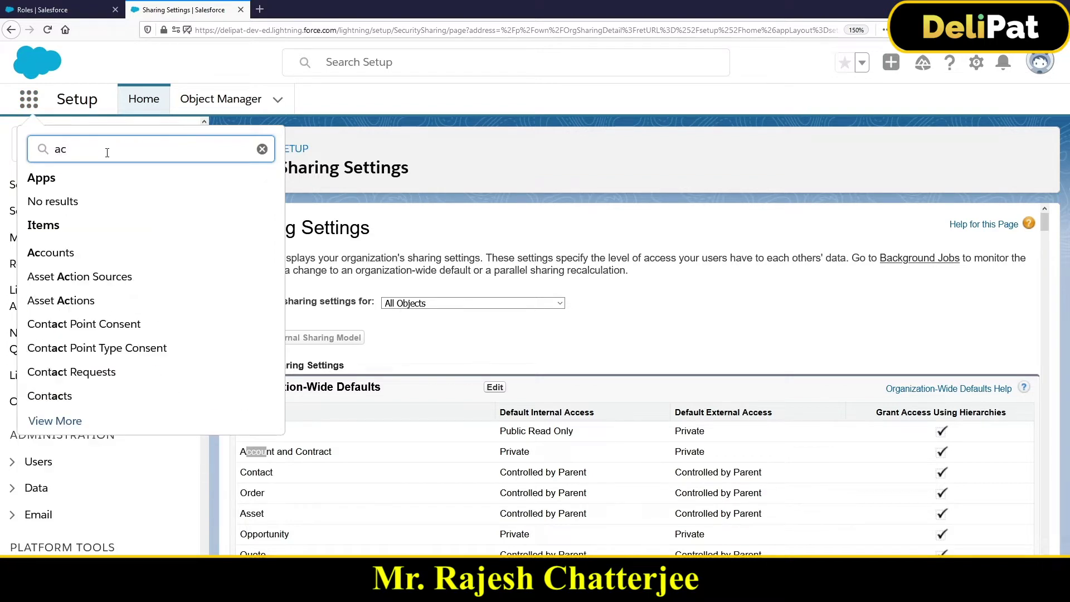
pyautogui.write('c')
pyautogui.click(67, 251)
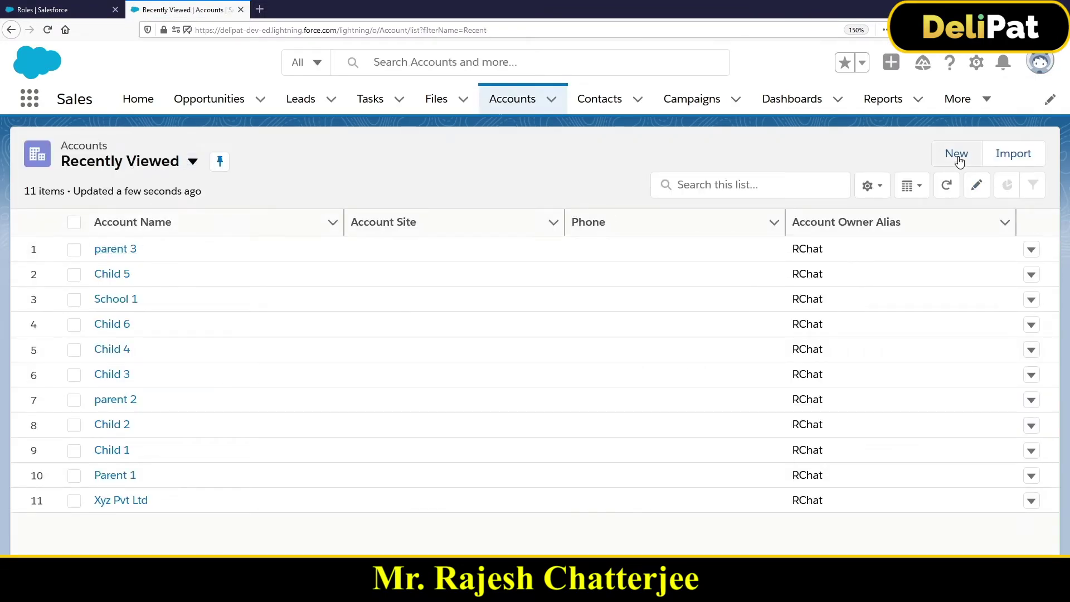
# - Create a new account named "Role Hiererchy Test", save it, and open its Details
pyautogui.click(956, 155)
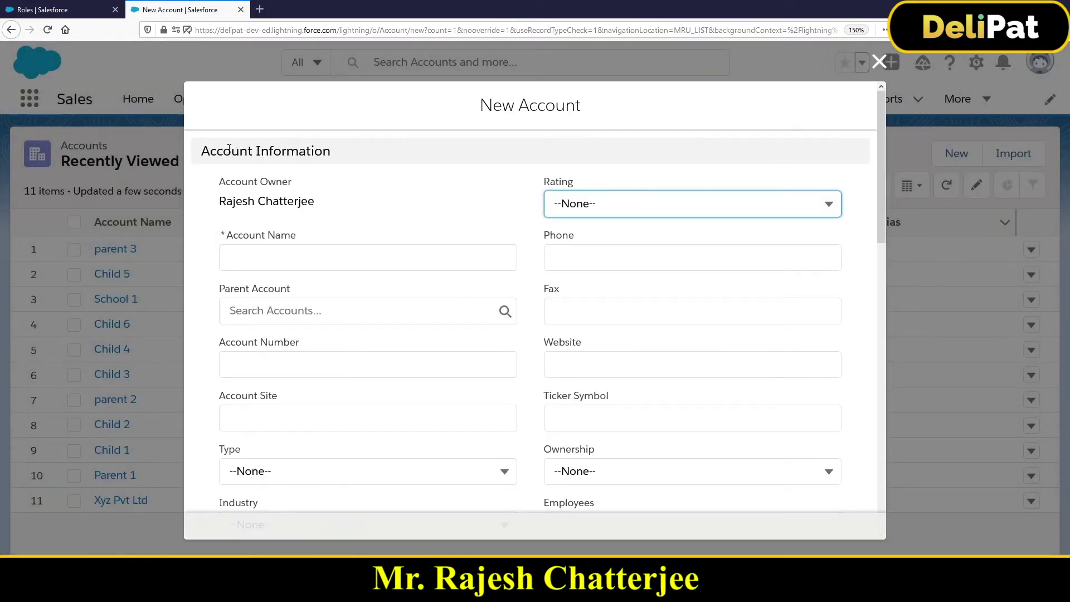
pyautogui.click(269, 264)
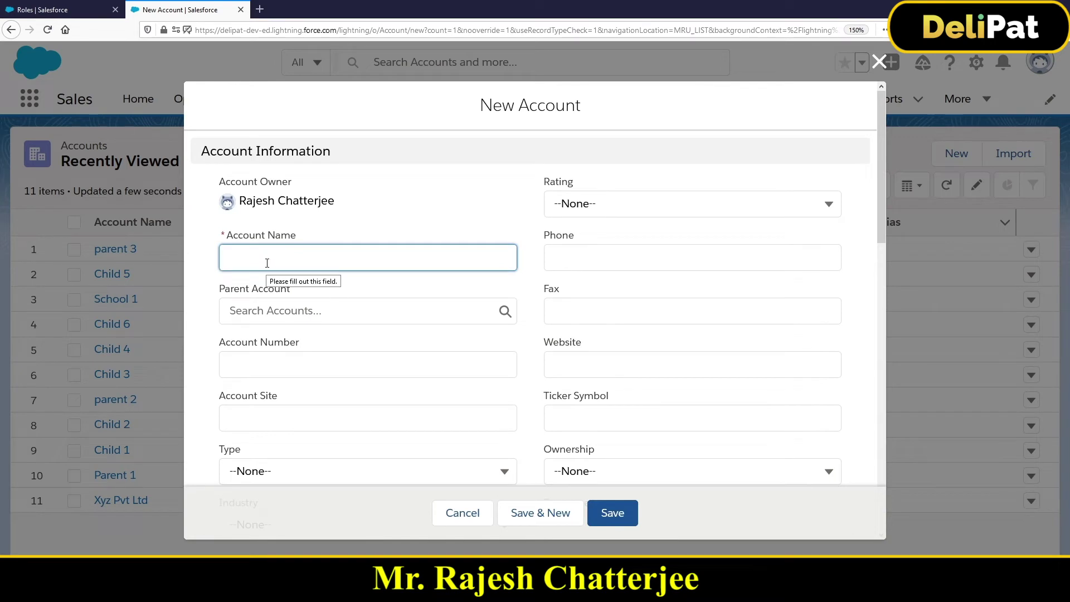
pyautogui.write('R')
pyautogui.press('BackSpace')
pyautogui.write('Role Hiererchy Test')
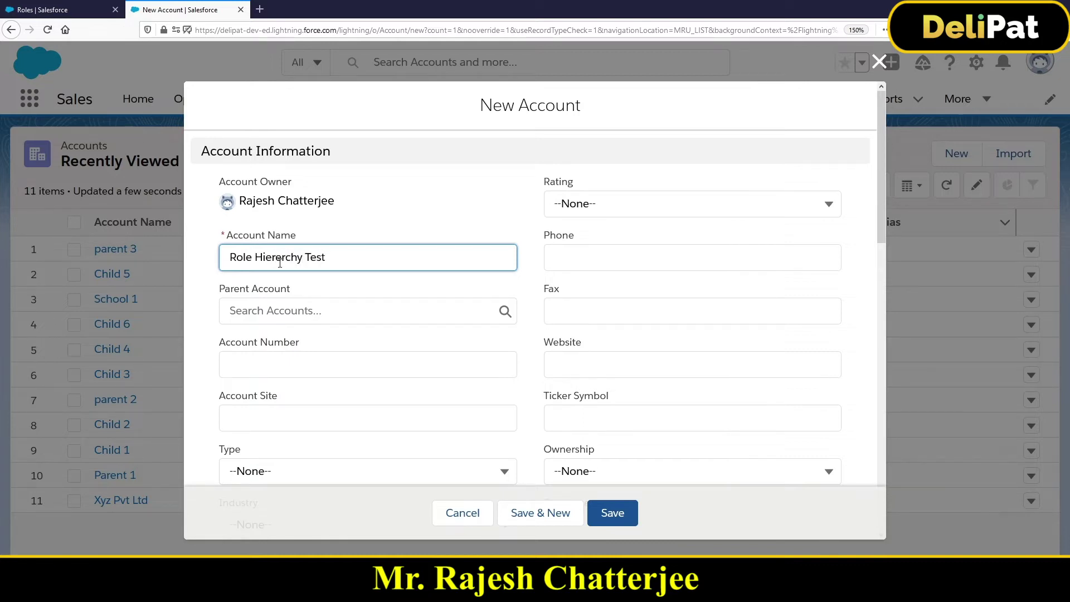
pyautogui.click(613, 513)
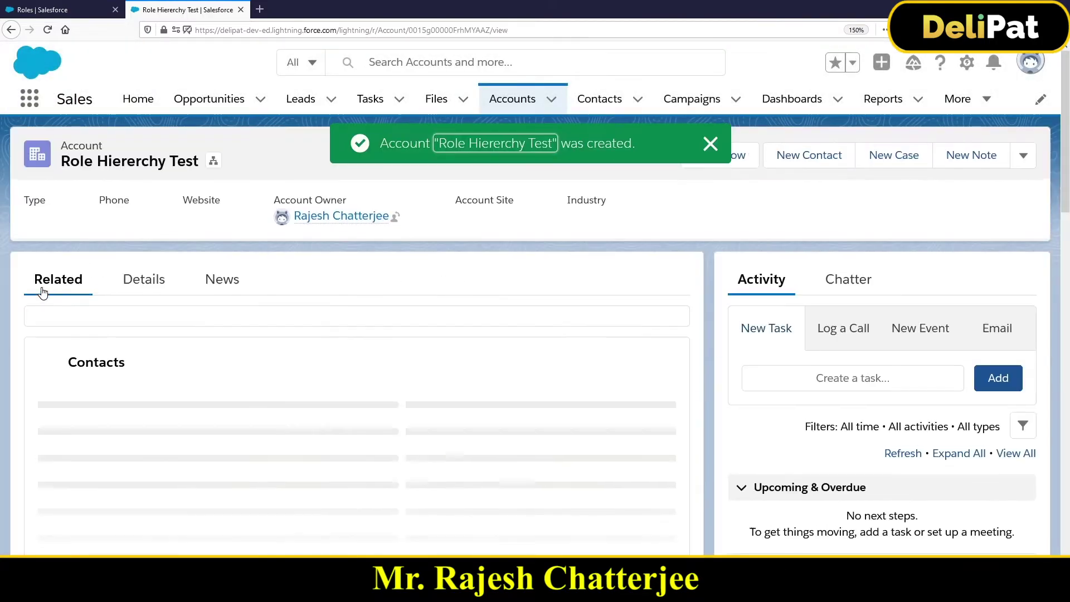
pyautogui.click(137, 289)
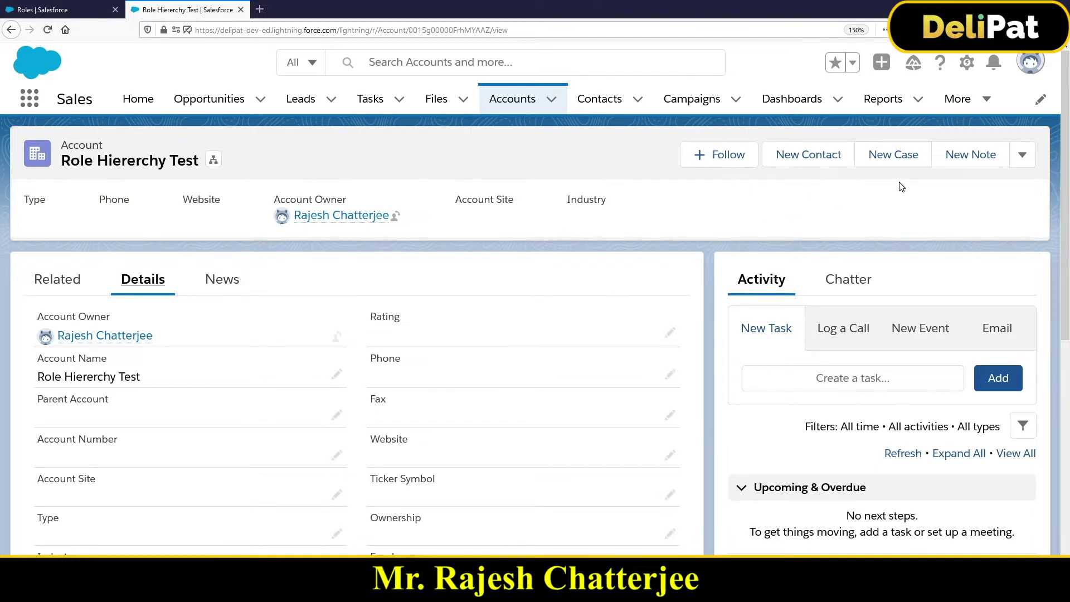
pyautogui.moveTo(117, 350)
# - Open Setup, search its entries for "users", and open the Users list in a new browser tab
pyautogui.click(965, 67)
pyautogui.click(968, 106)
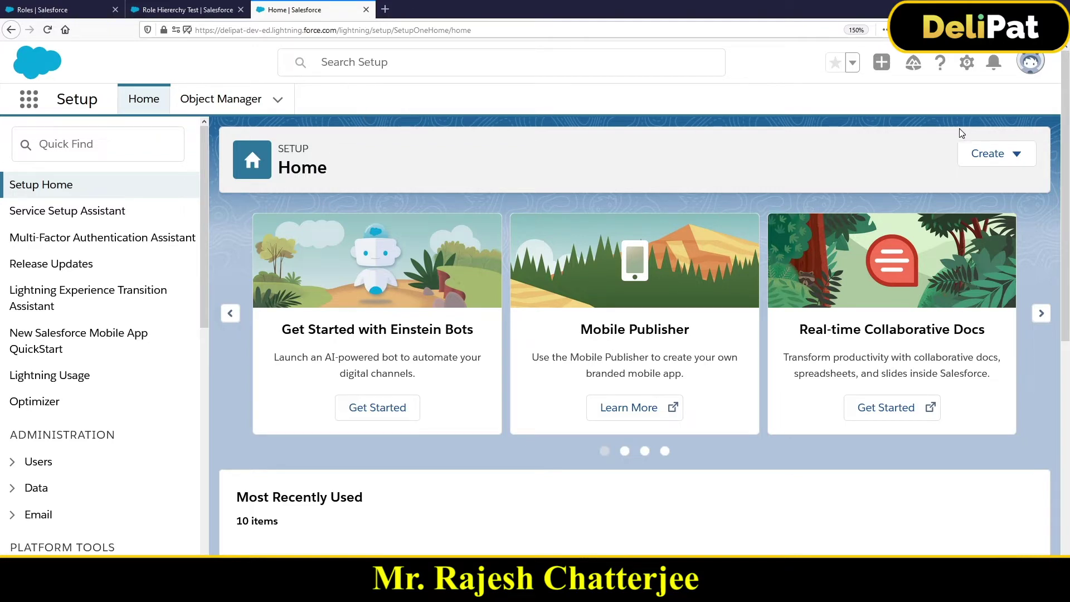
pyautogui.click(1019, 68)
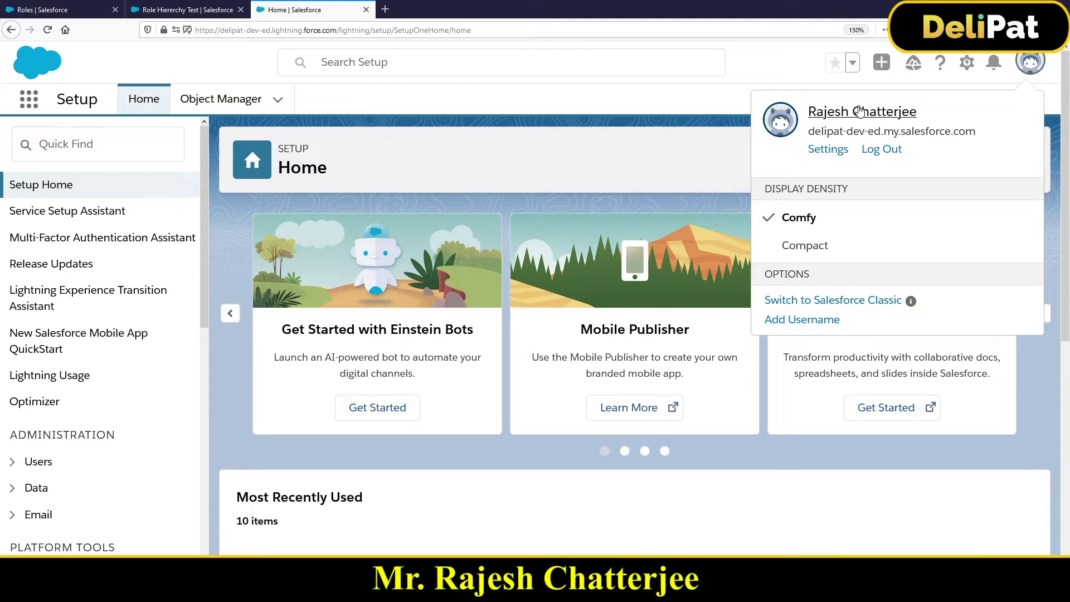
pyautogui.click(135, 146)
pyautogui.write('users')
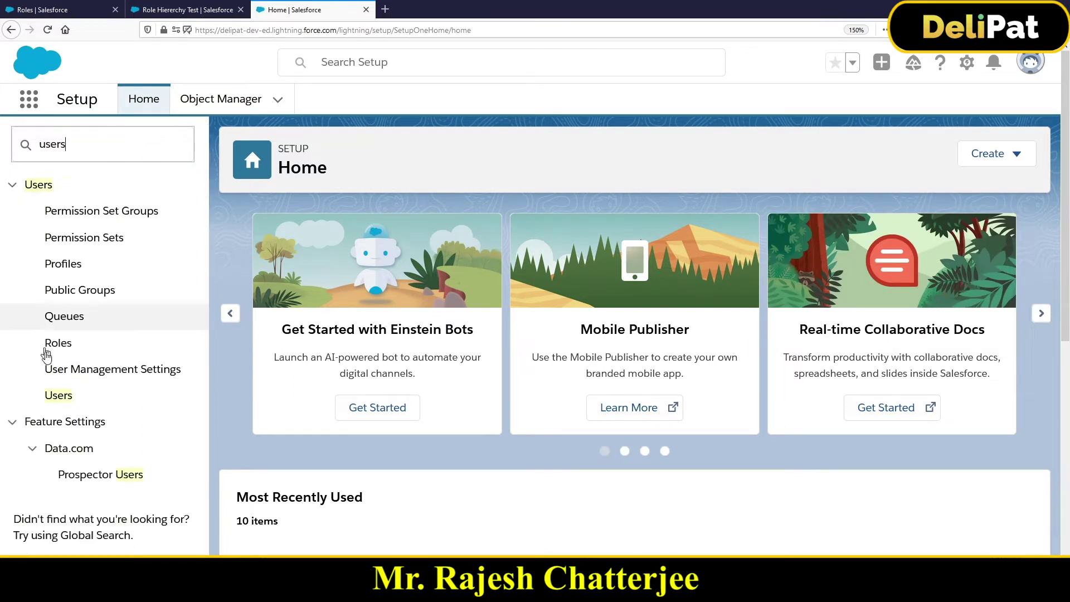
pyautogui.middleClick(60, 396)
pyautogui.click(429, 10)
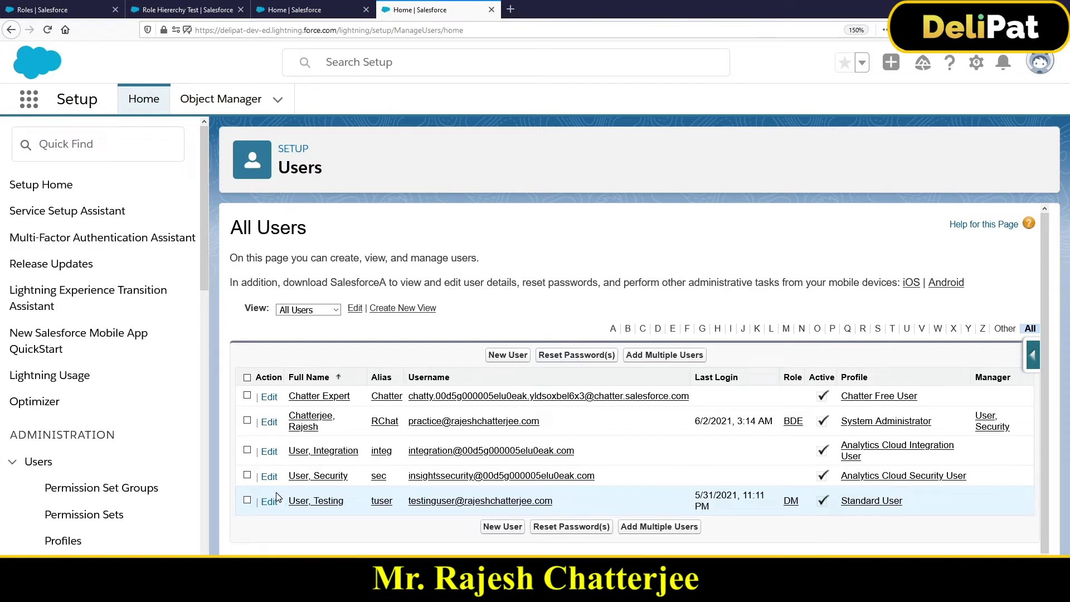
# - Find Login Access Policies by searching setup for "login", then enable Administrators Can Log in as Any User and save
pyautogui.click(72, 143)
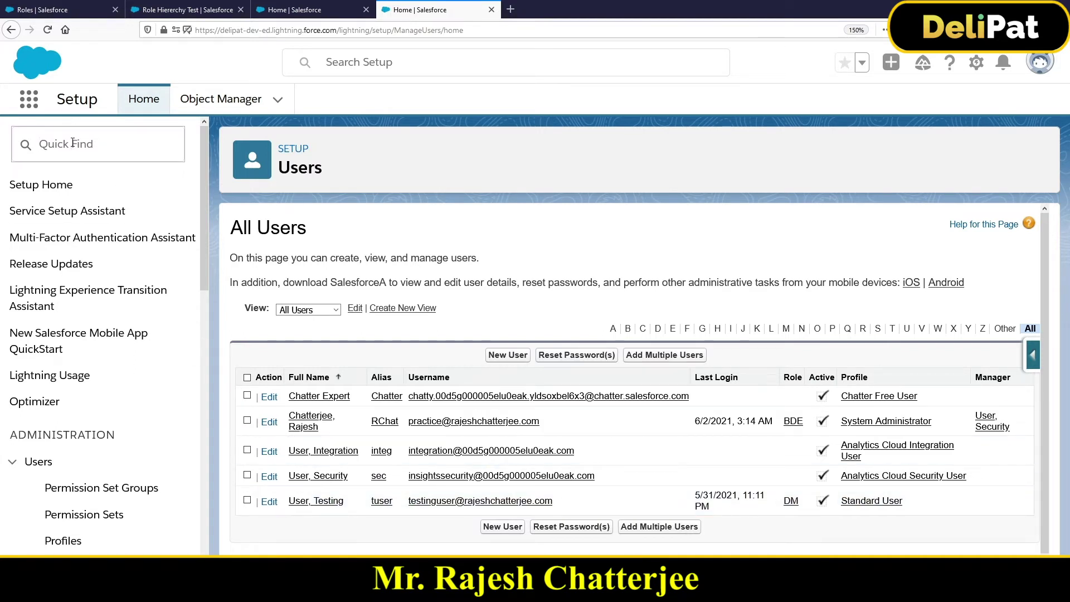
pyautogui.write('login')
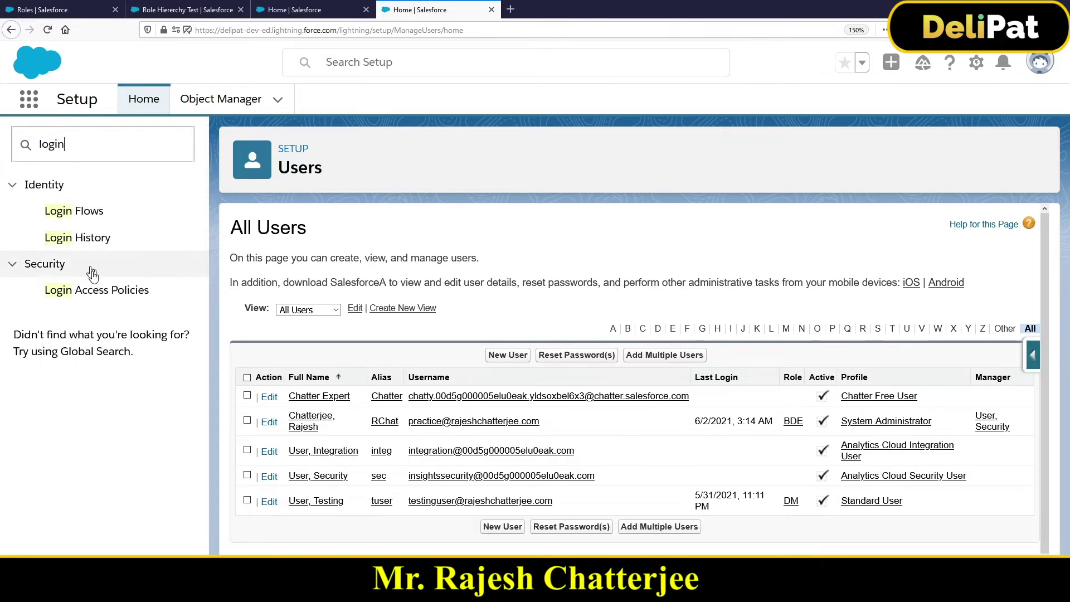
pyautogui.click(104, 292)
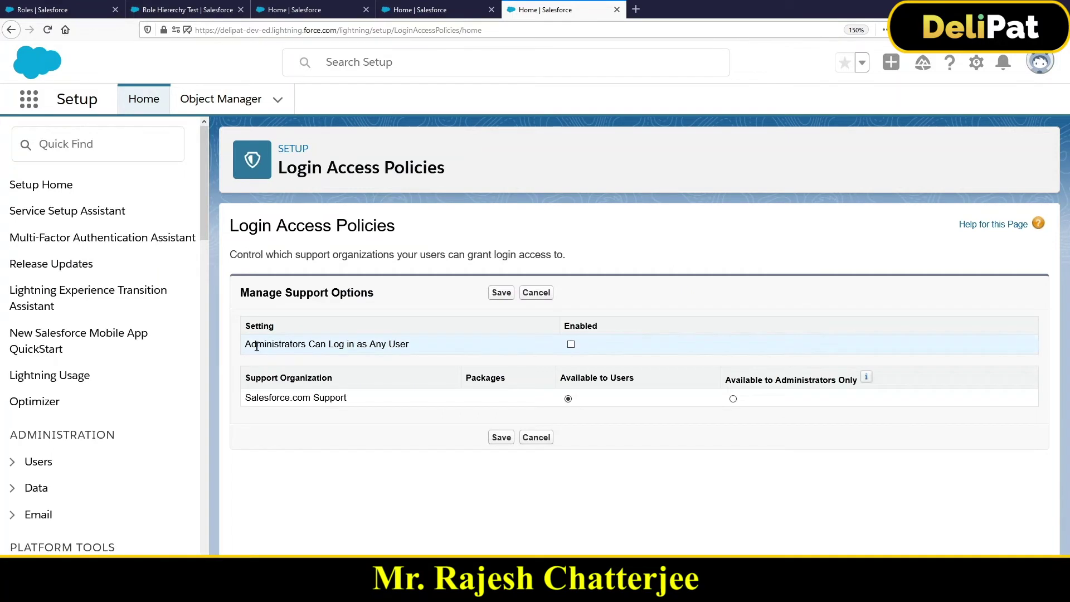
pyautogui.moveTo(245, 345); pyautogui.dragTo(409, 347)
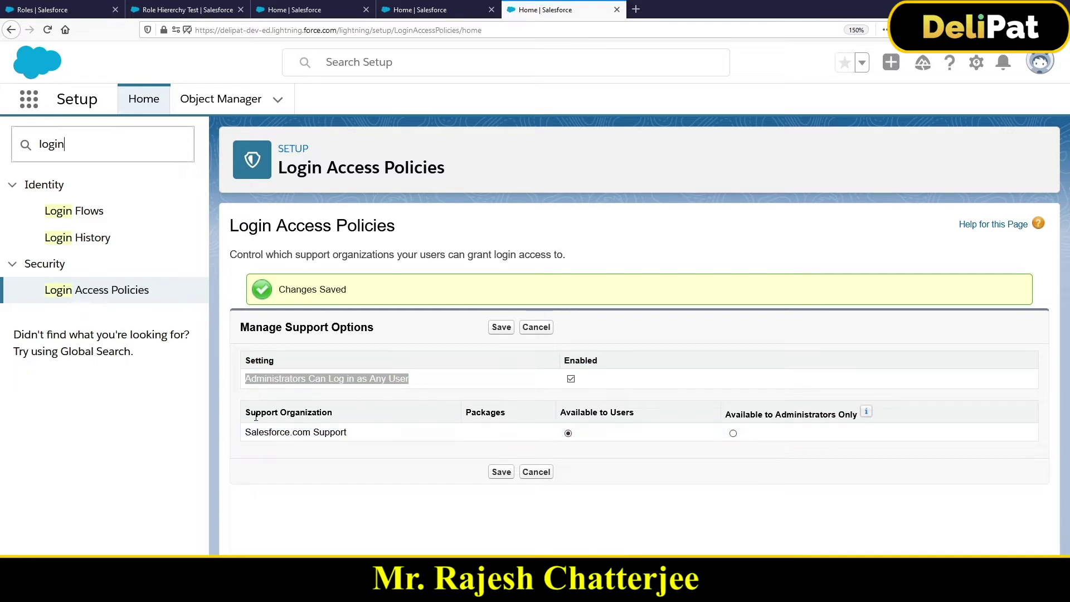
pyautogui.moveTo(245, 414); pyautogui.dragTo(334, 425)
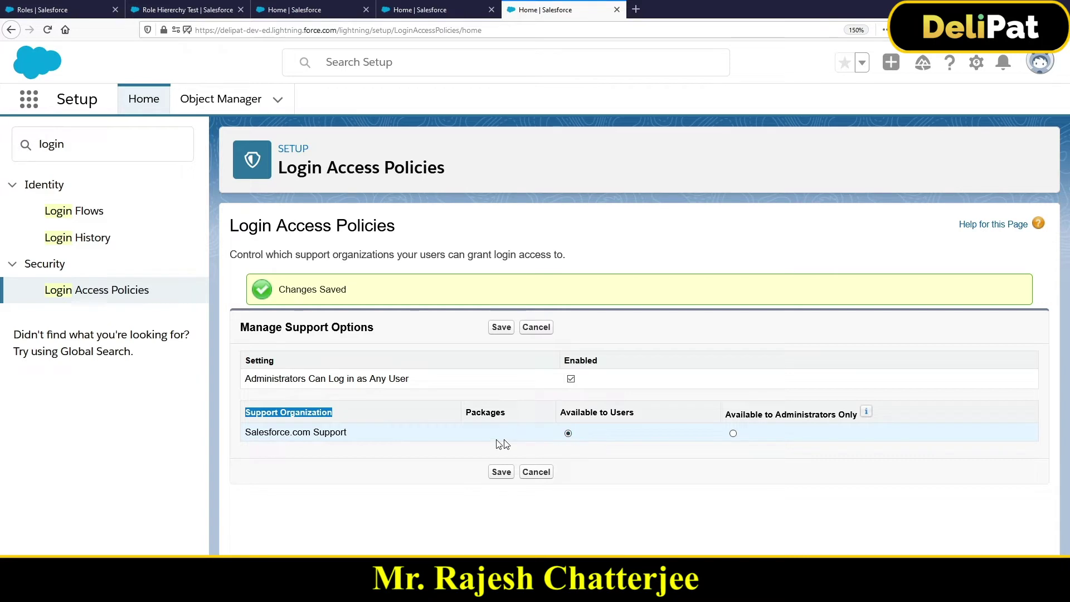
pyautogui.moveTo(258, 435); pyautogui.dragTo(359, 436)
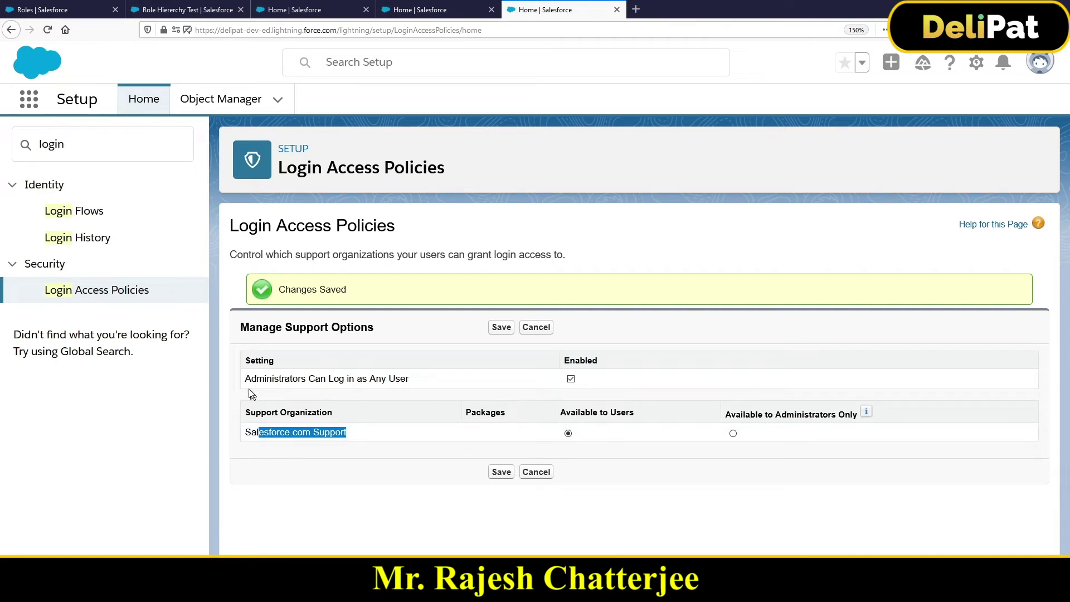
pyautogui.moveTo(249, 380); pyautogui.dragTo(429, 389)
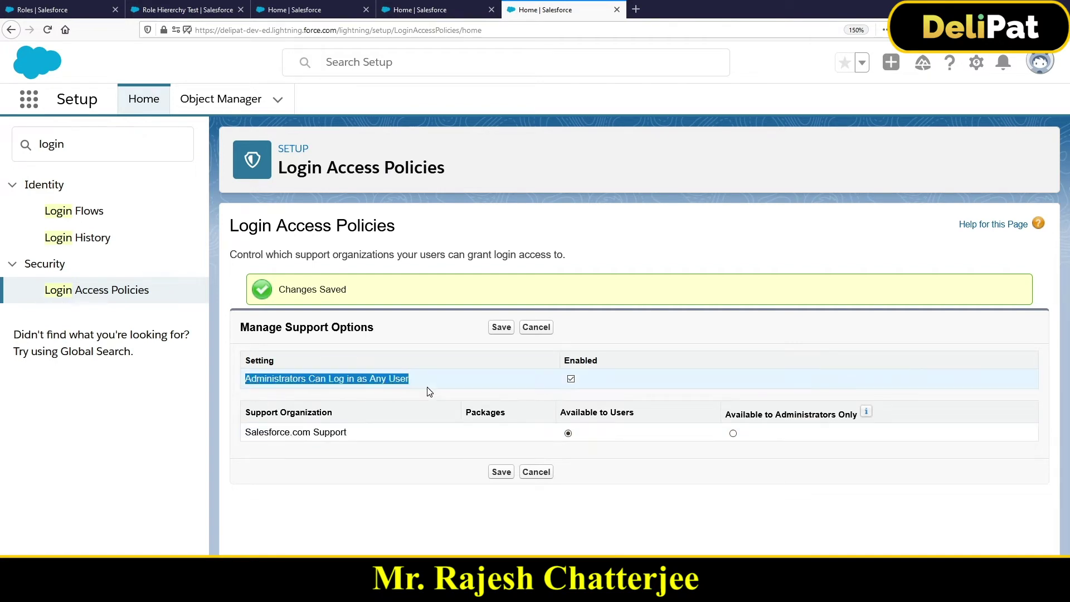
# - Search the setup entries for "users", reopen the Users list, and log in as Testing User
pyautogui.click(34, 151)
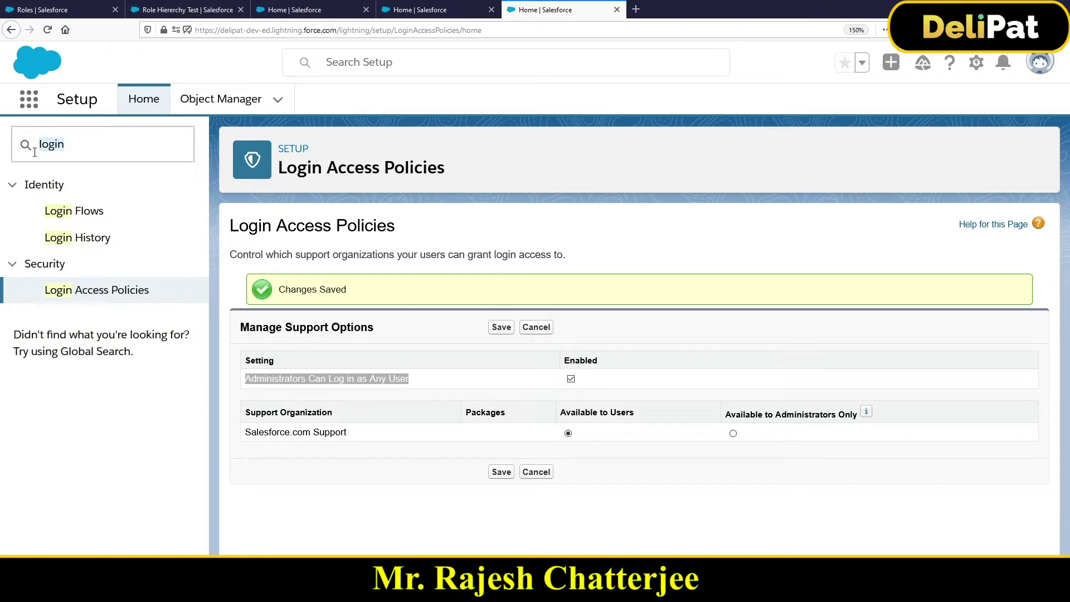
pyautogui.write('users')
pyautogui.click(59, 397)
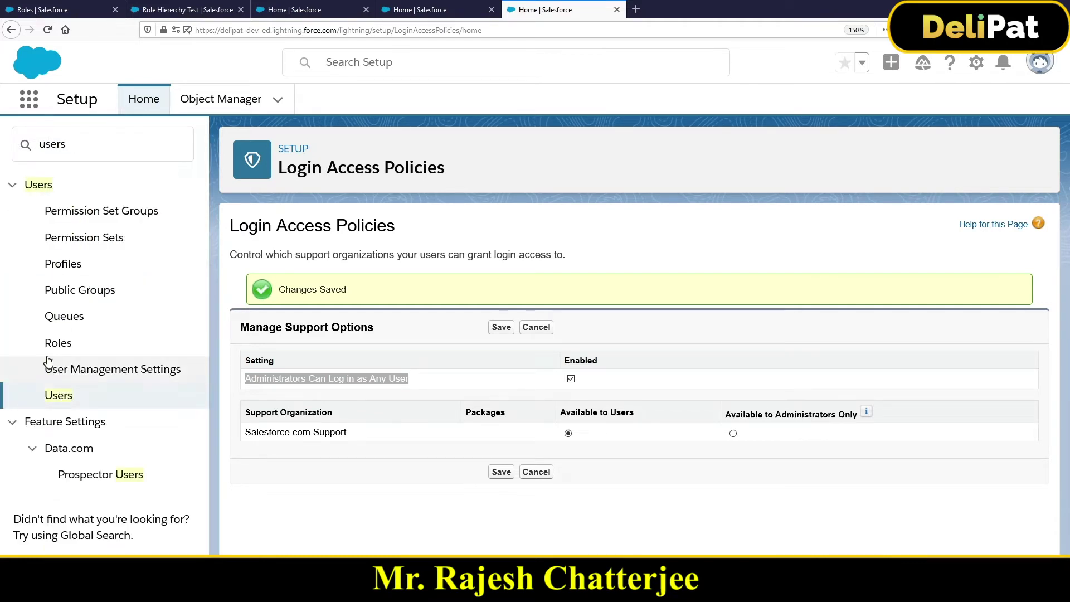
pyautogui.click(56, 394)
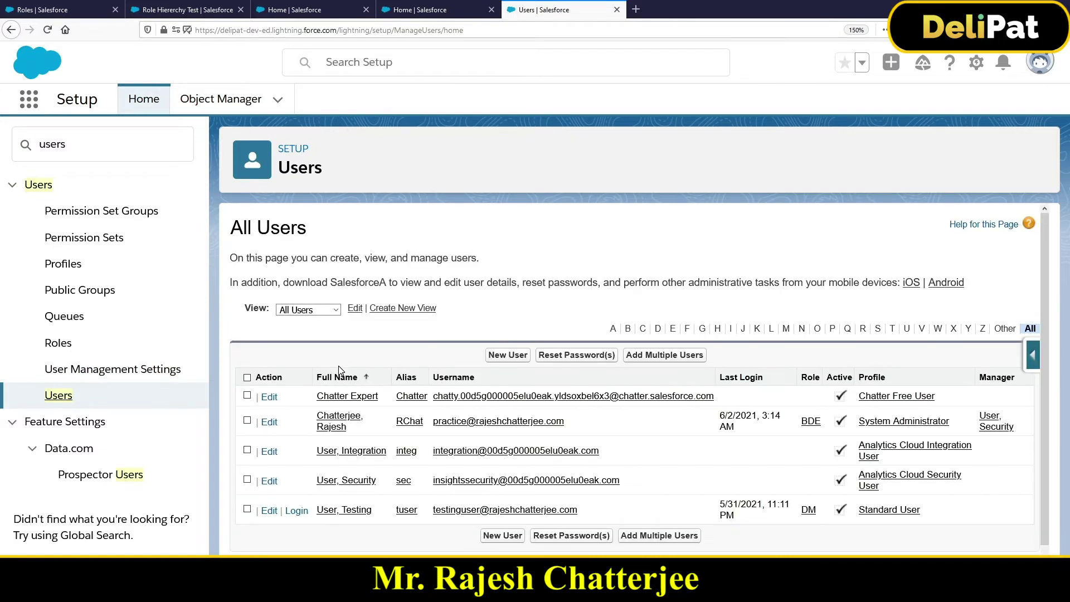
pyautogui.scroll(-1, 338, 370)
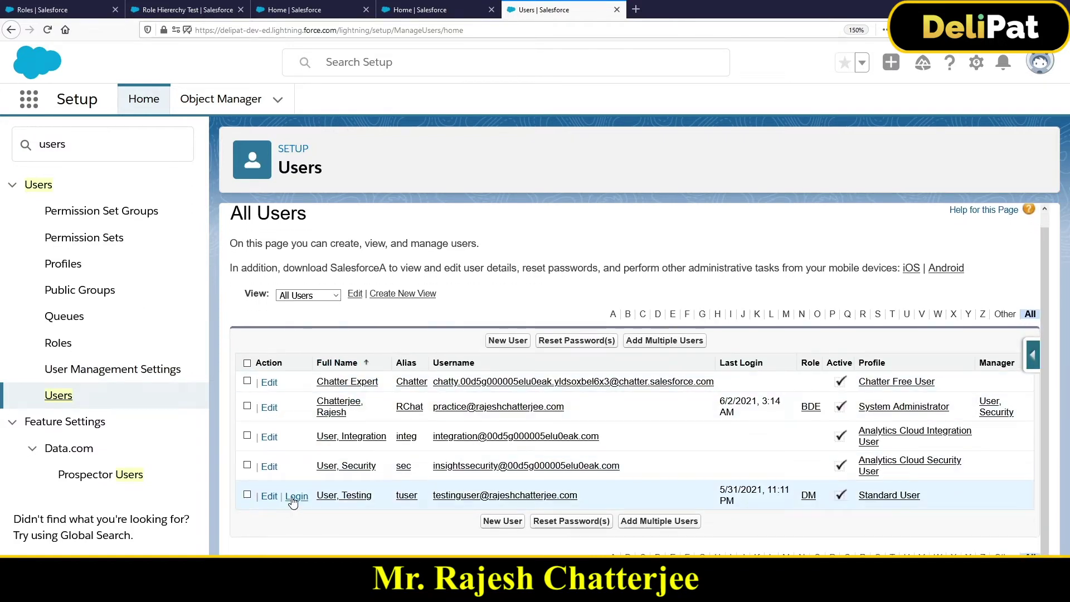
pyautogui.click(1036, 67)
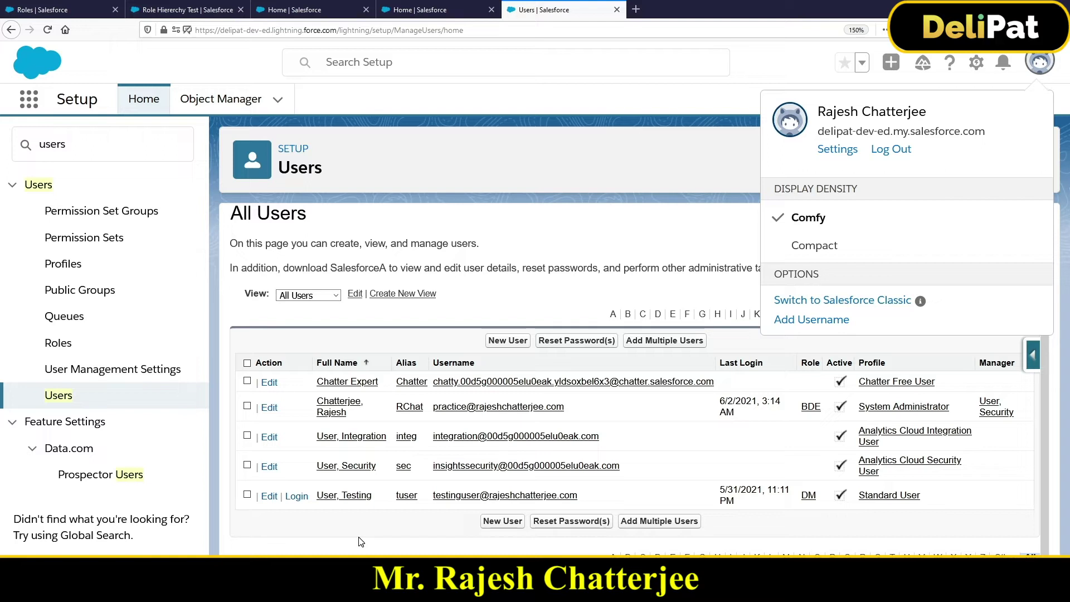
pyautogui.moveTo(579, 496); pyautogui.dragTo(379, 525)
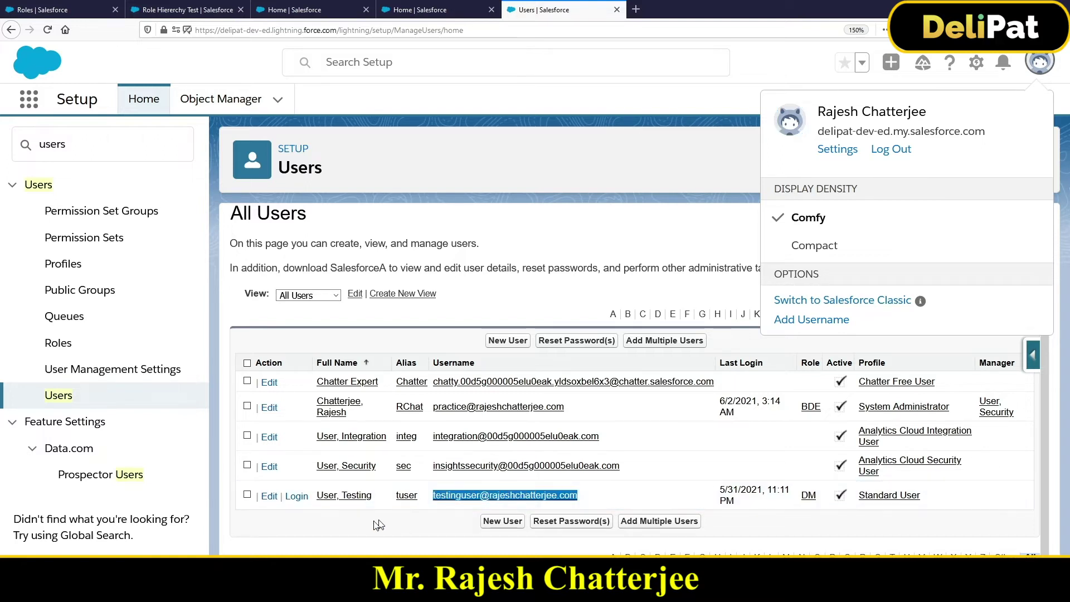
pyautogui.click(296, 496)
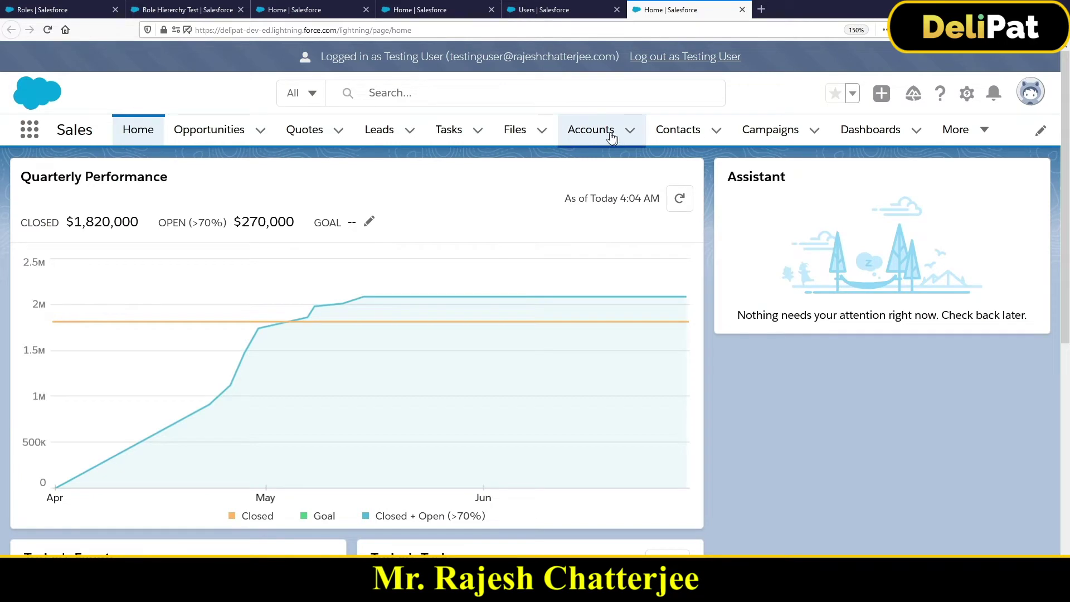
# - Open Accounts as Testing User, dismiss the Go Mobile pop-up, and switch to the All Accounts list view
pyautogui.click(597, 134)
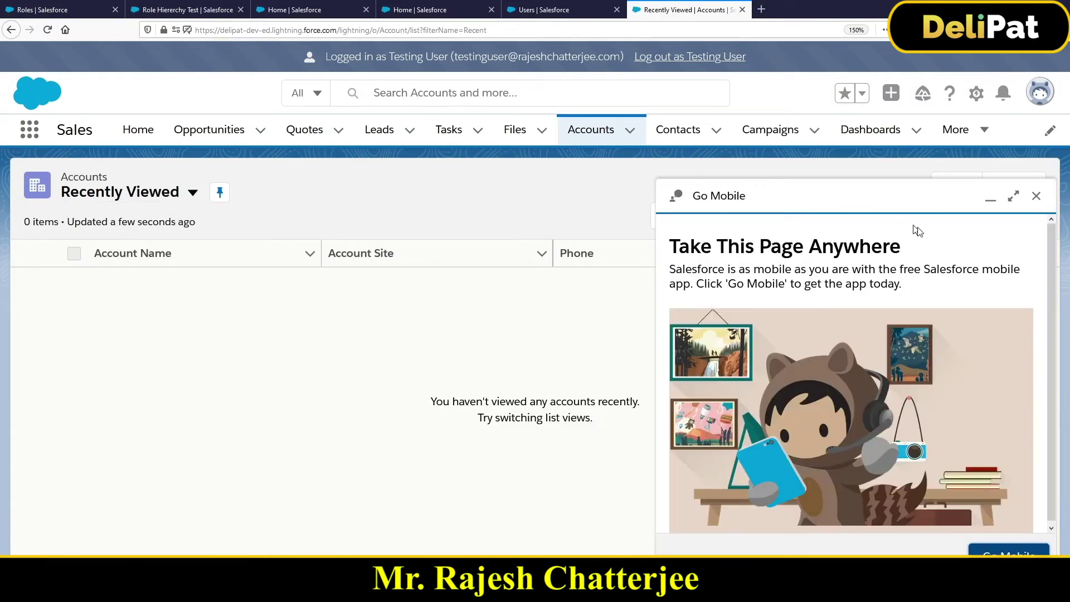
pyautogui.click(1036, 196)
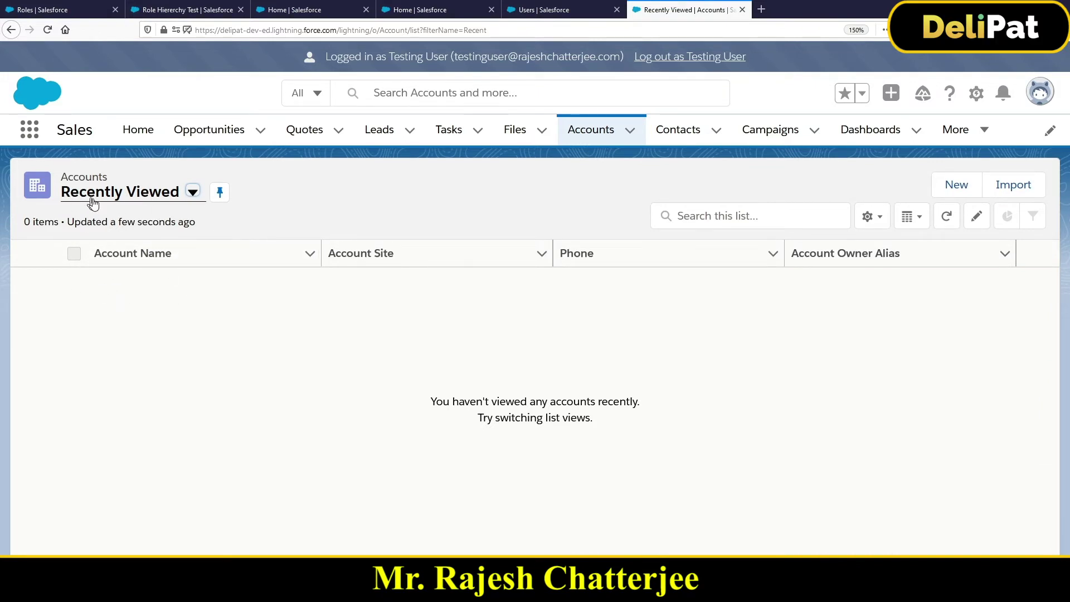
pyautogui.click(163, 195)
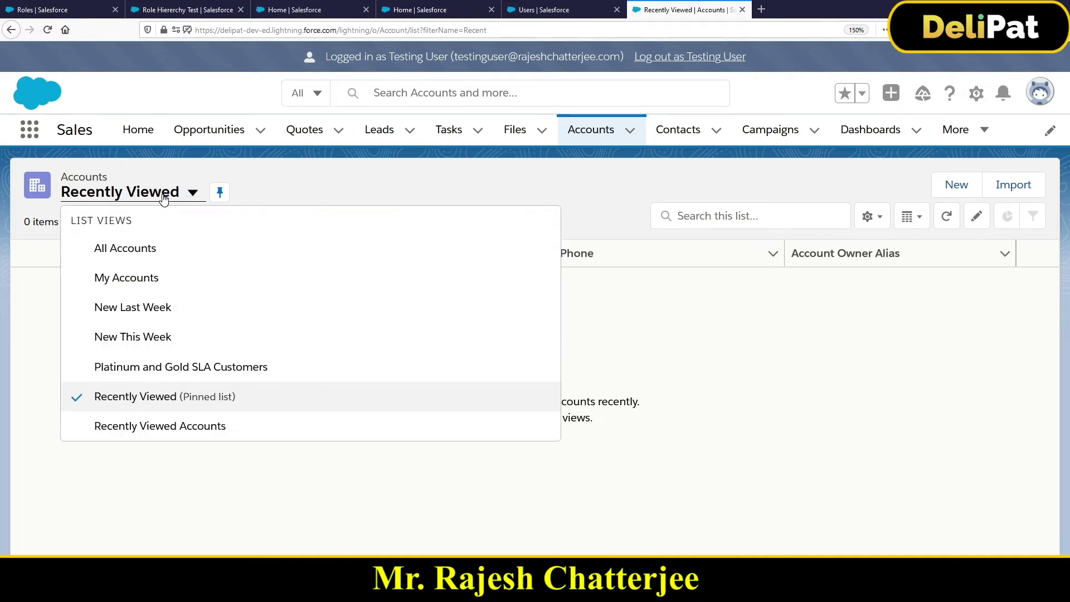
pyautogui.click(146, 248)
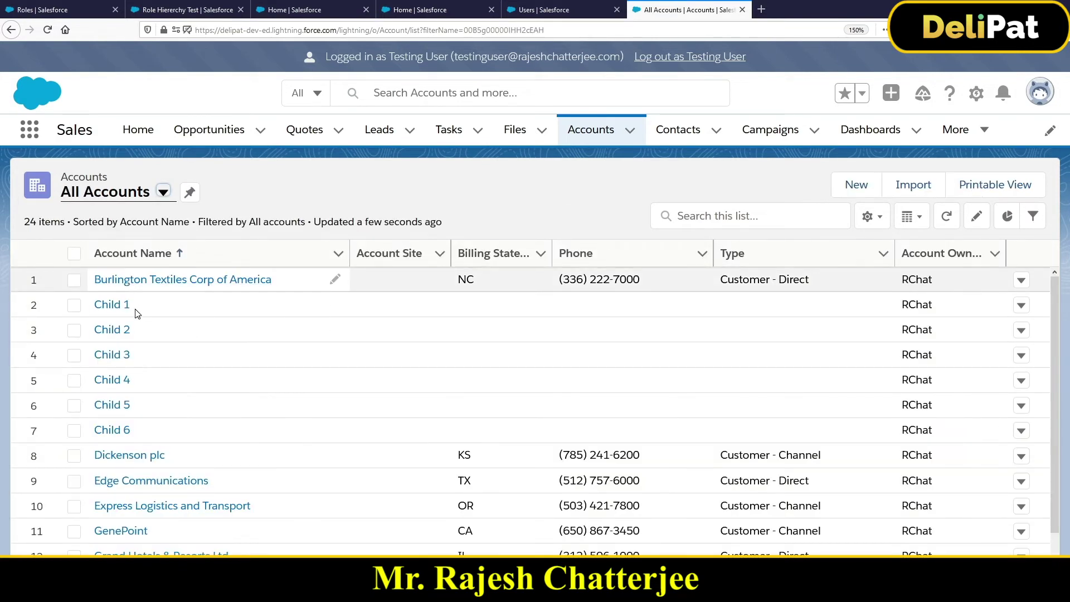
# - Search the All Accounts list for "role" and open the Details of the Role Hiererchy Test account
pyautogui.scroll(-5, 147, 366)
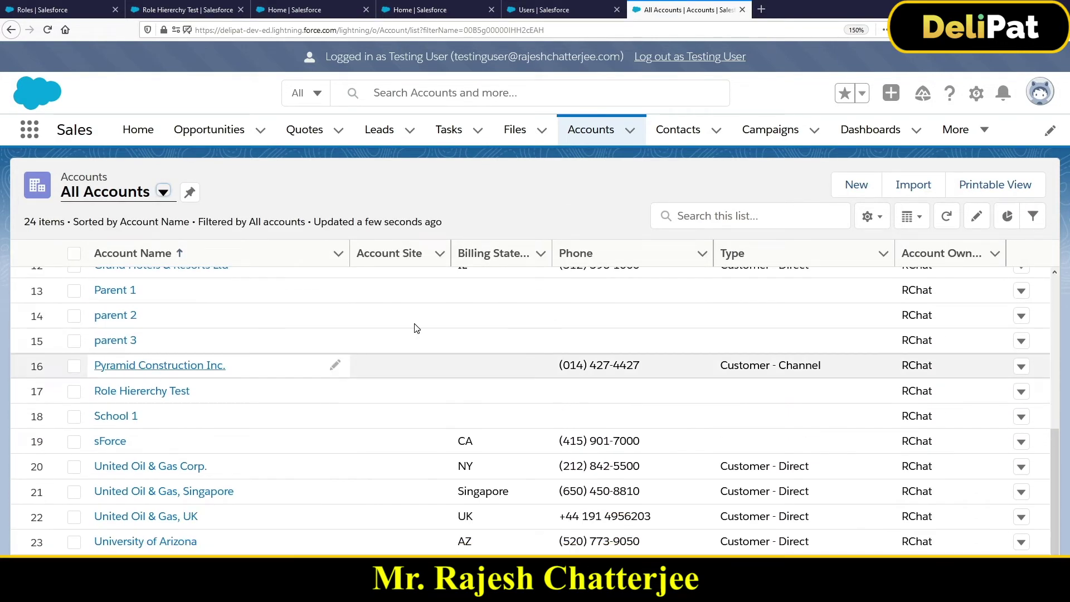
pyautogui.click(700, 220)
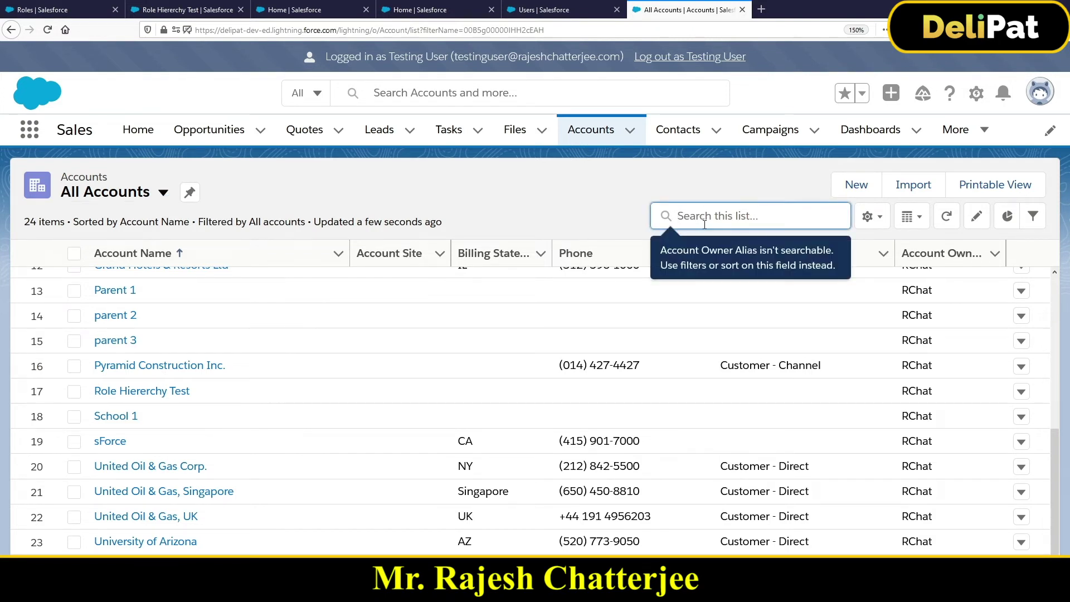
pyautogui.write('role')
pyautogui.press('Return')
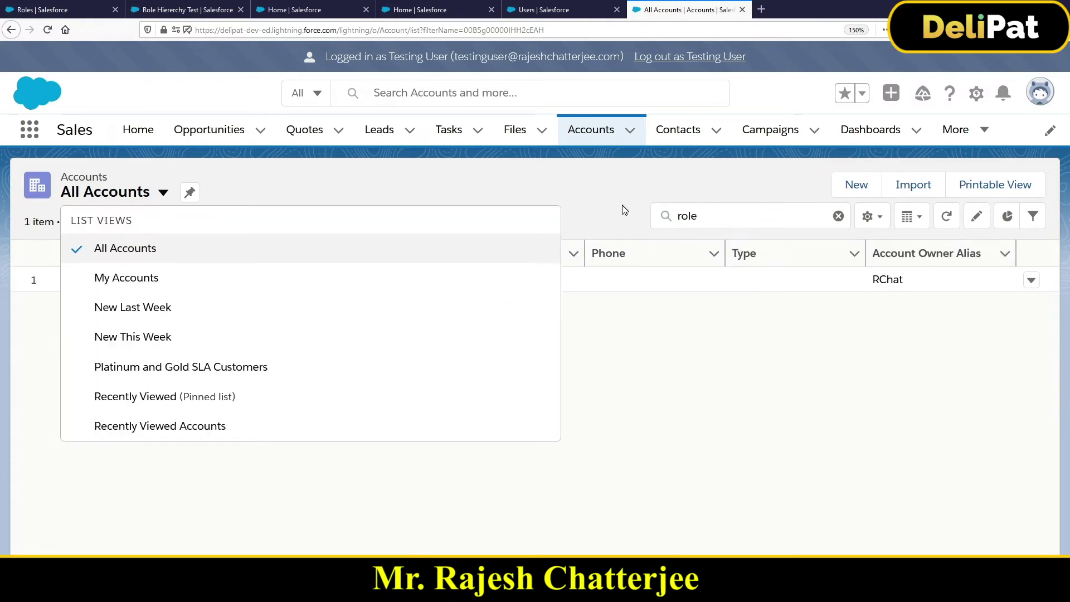
pyautogui.click(624, 209)
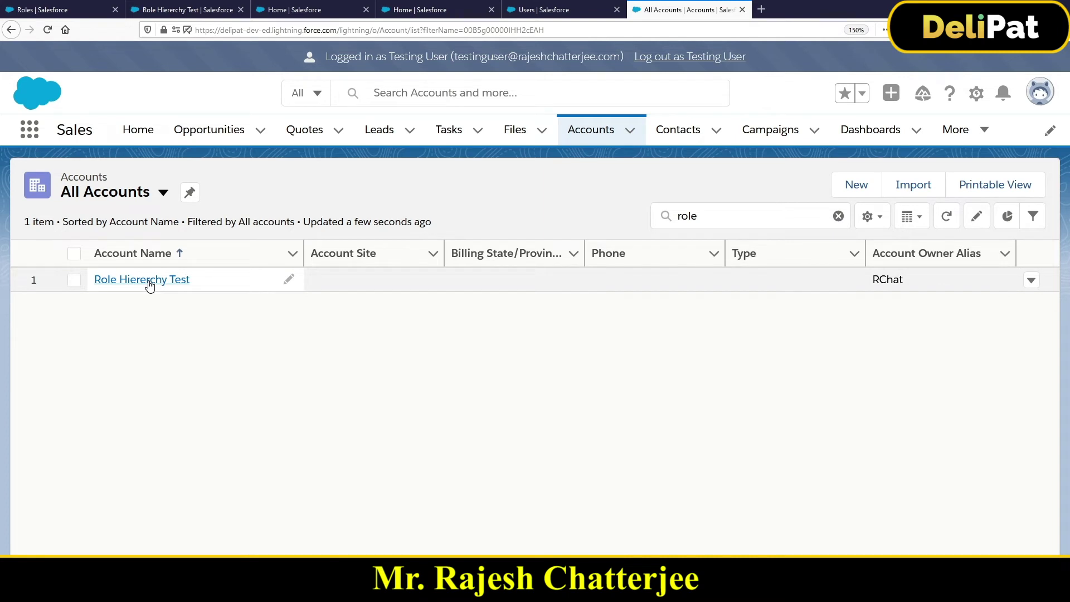
pyautogui.click(671, 220)
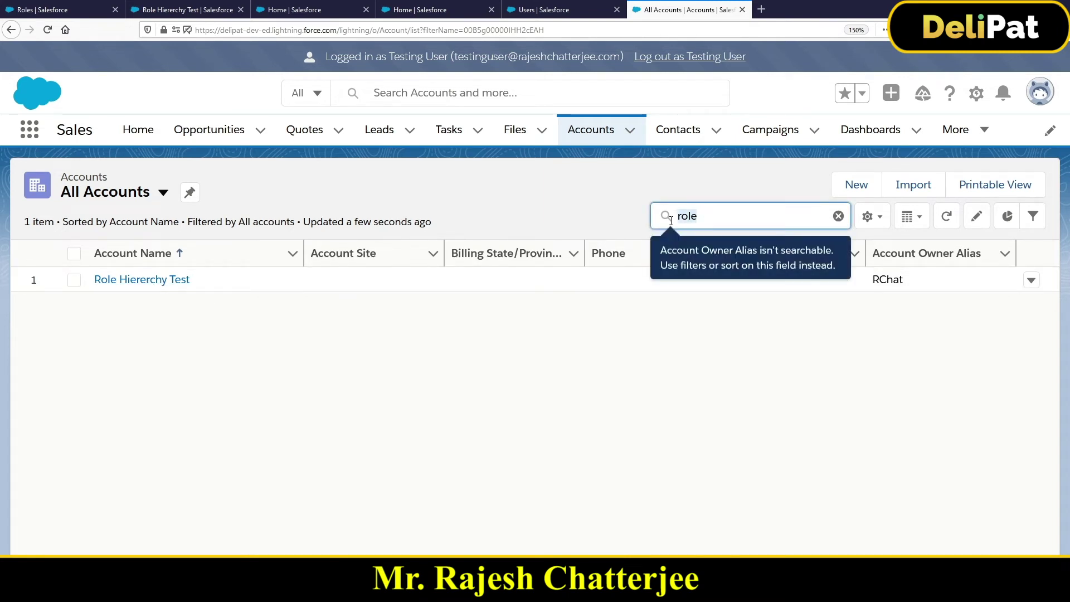
pyautogui.click(158, 280)
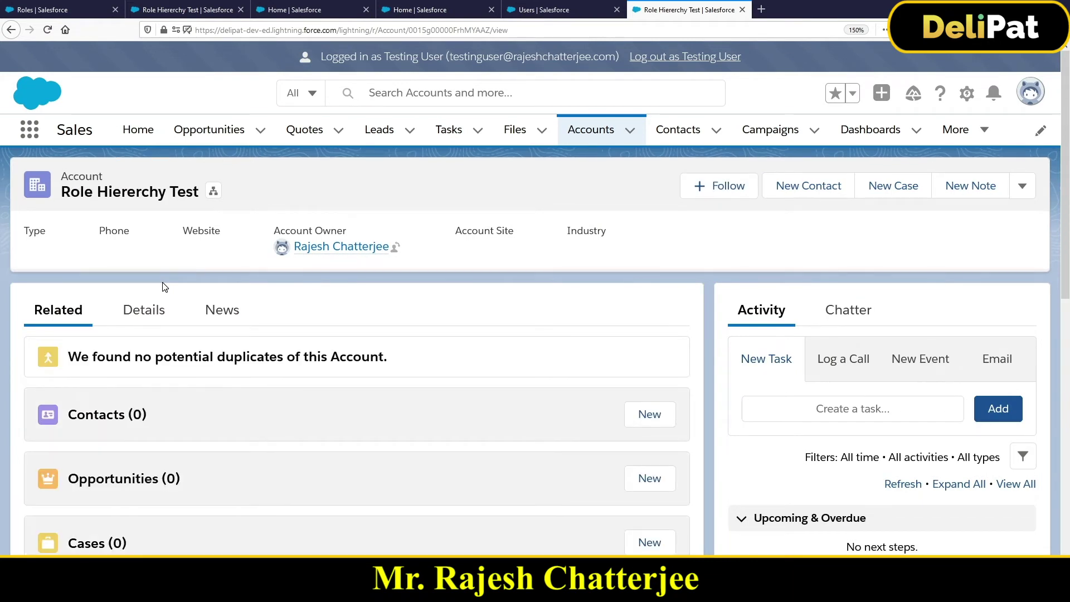
pyautogui.click(149, 308)
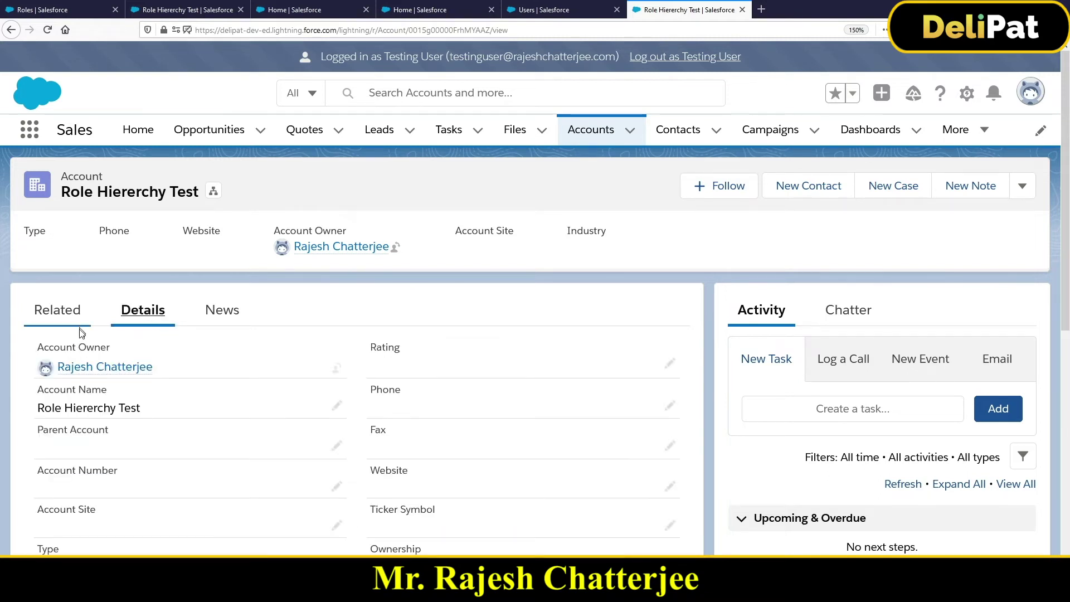
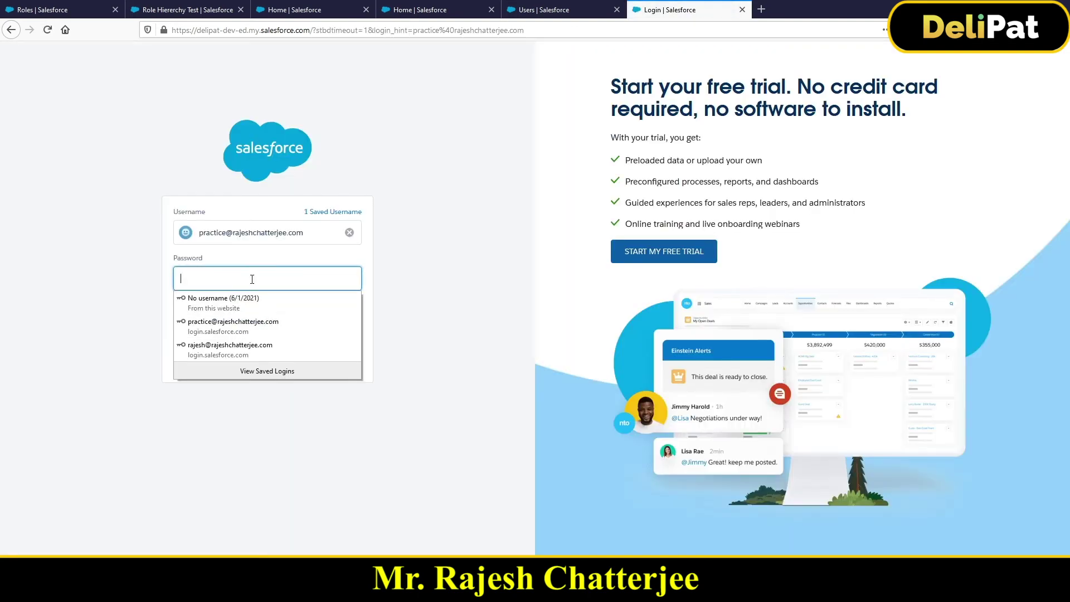
# - Log back in to Salesforce as the administrator by entering the account password, and update the browser's saved login
pyautogui.click(251, 280)
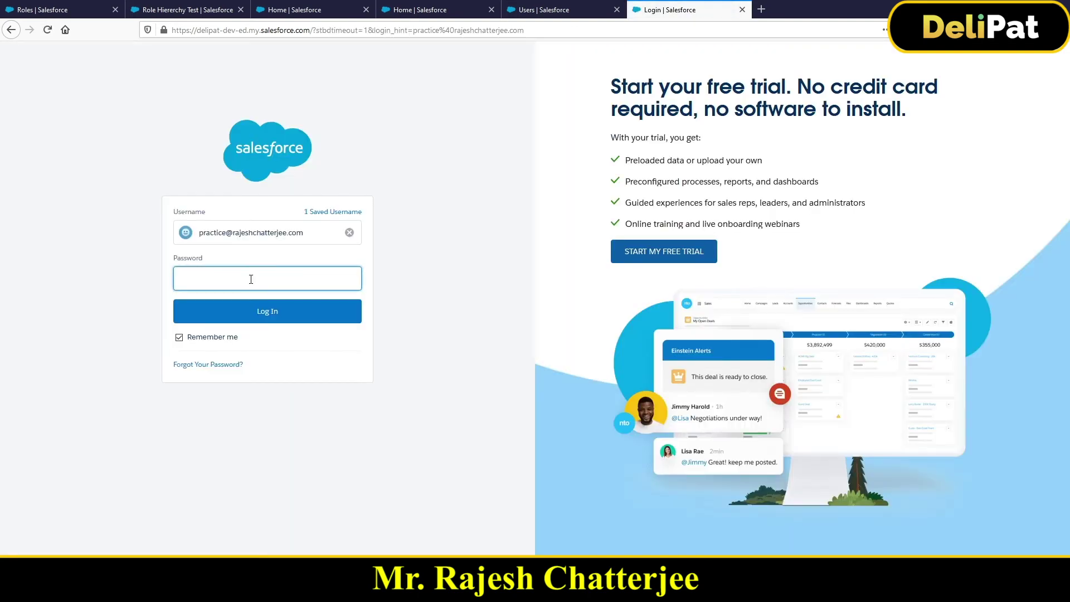
pyautogui.write('*********')
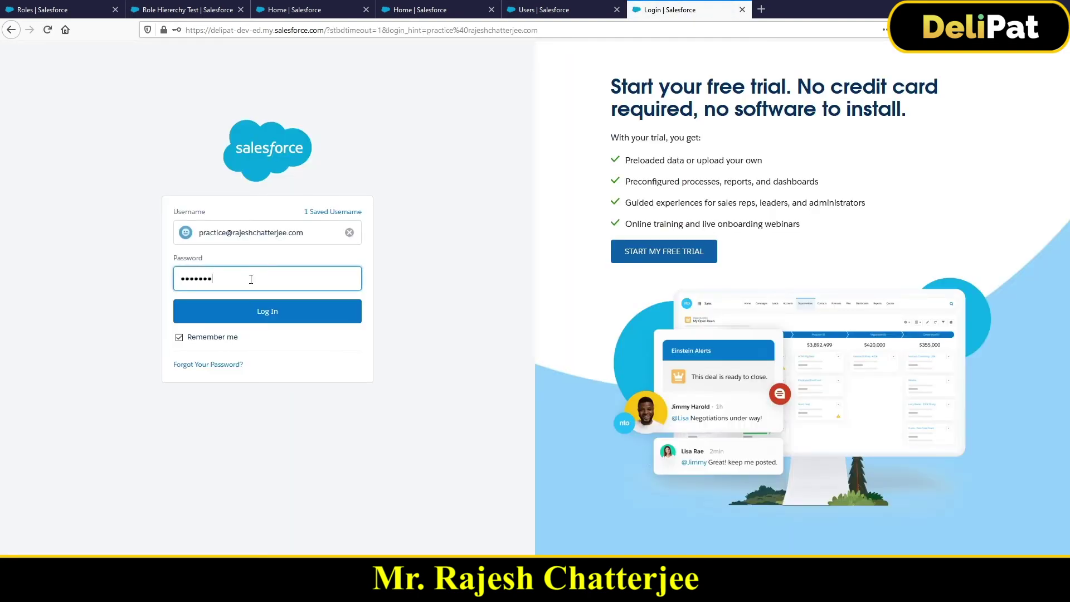
pyautogui.press('Return')
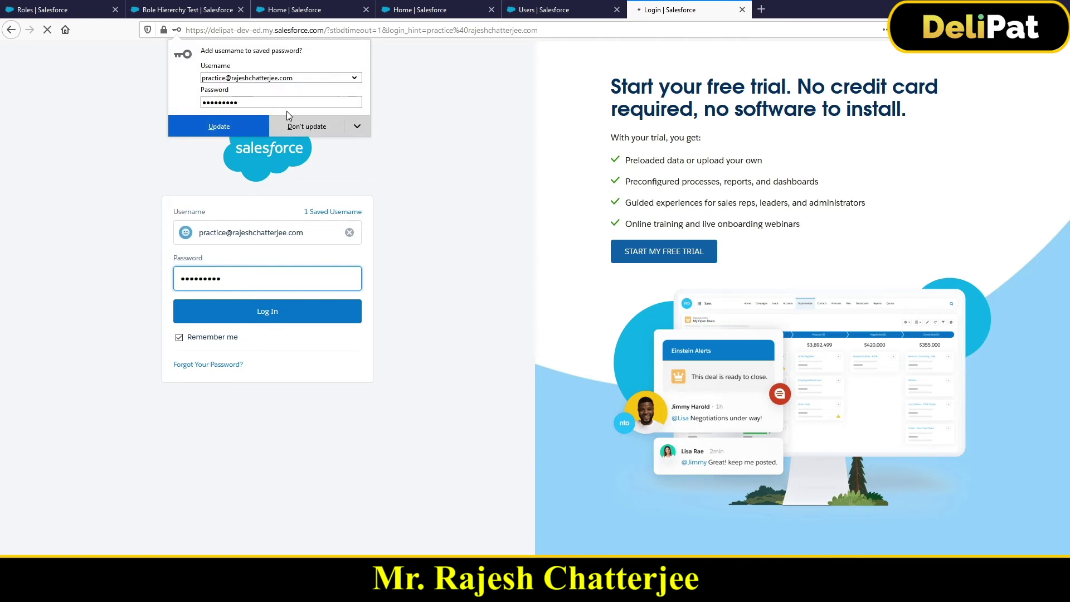
pyautogui.click(248, 125)
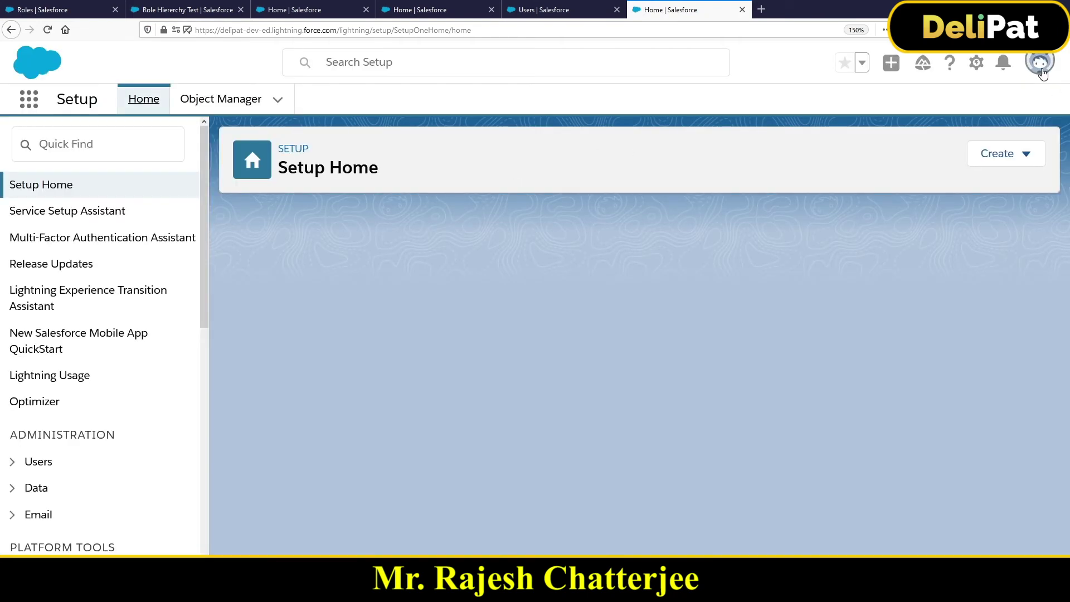
pyautogui.click(1039, 65)
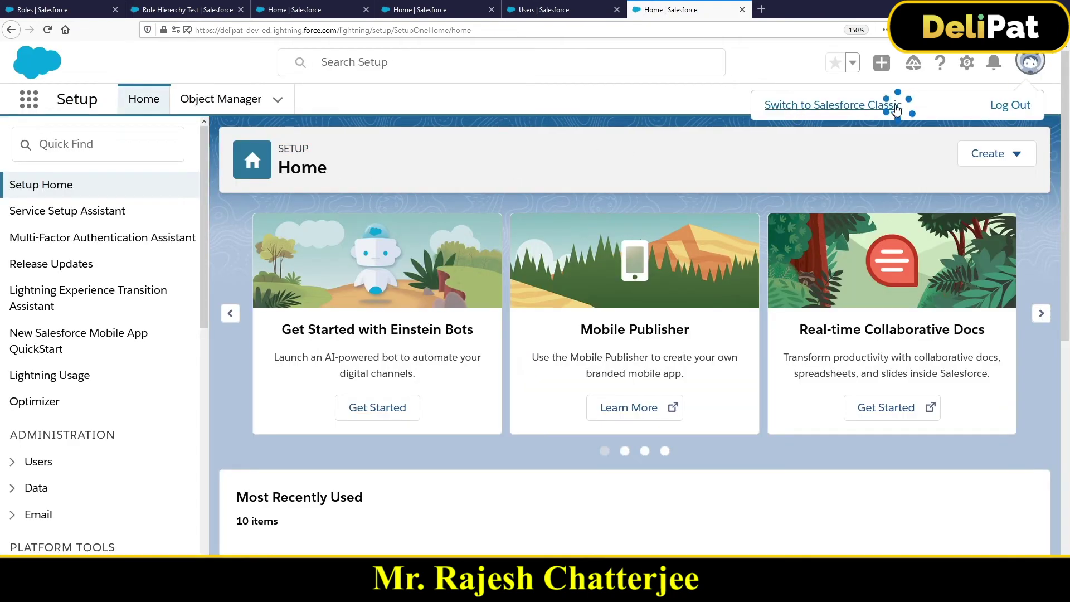
# - Search setup for "role", open Roles, and expand the organization's entire role hierarchy
pyautogui.click(64, 145)
pyautogui.write('r')
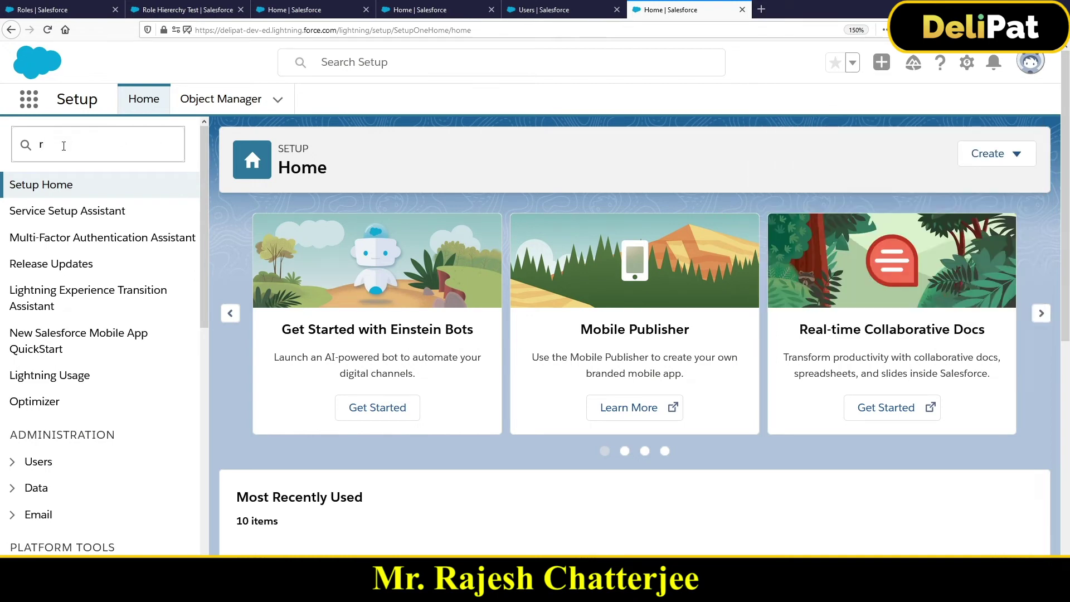
pyautogui.write('ole')
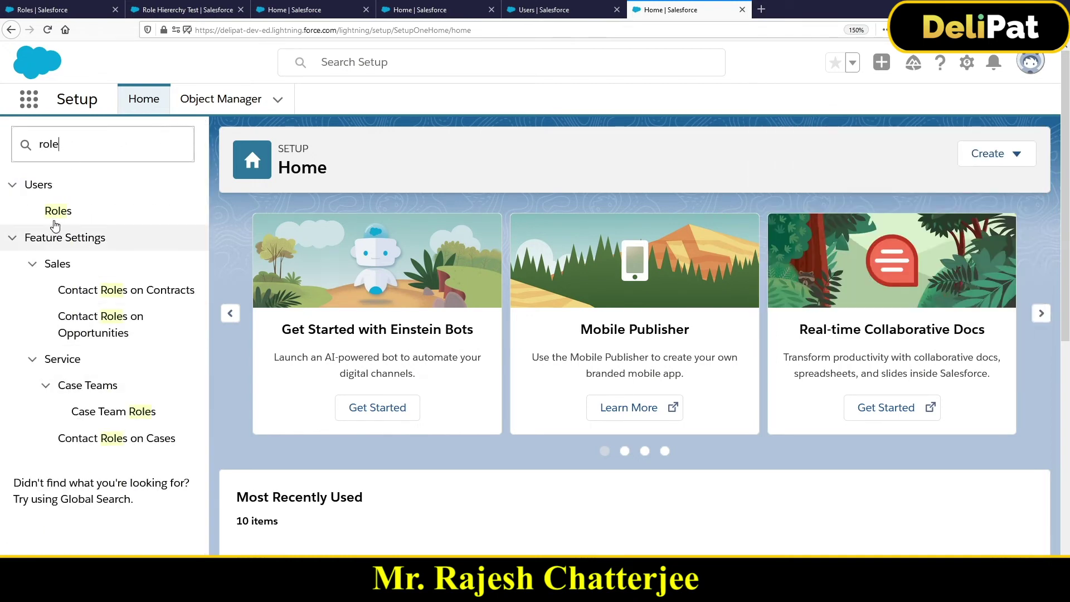
pyautogui.click(55, 222)
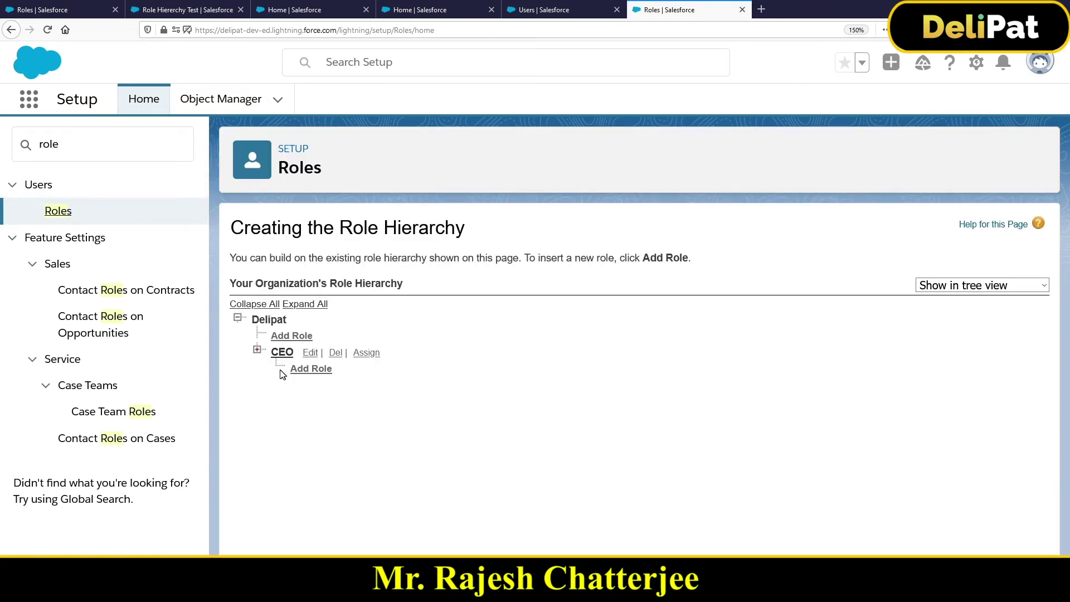
pyautogui.click(307, 305)
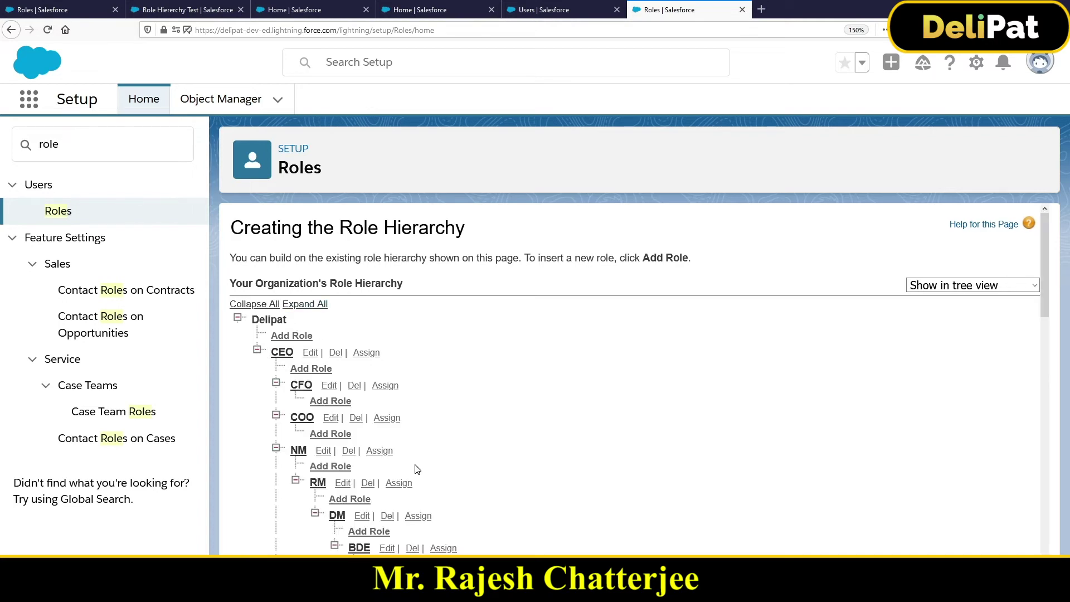
pyautogui.scroll(-6, 421, 473)
pyautogui.scroll(5, 426, 475)
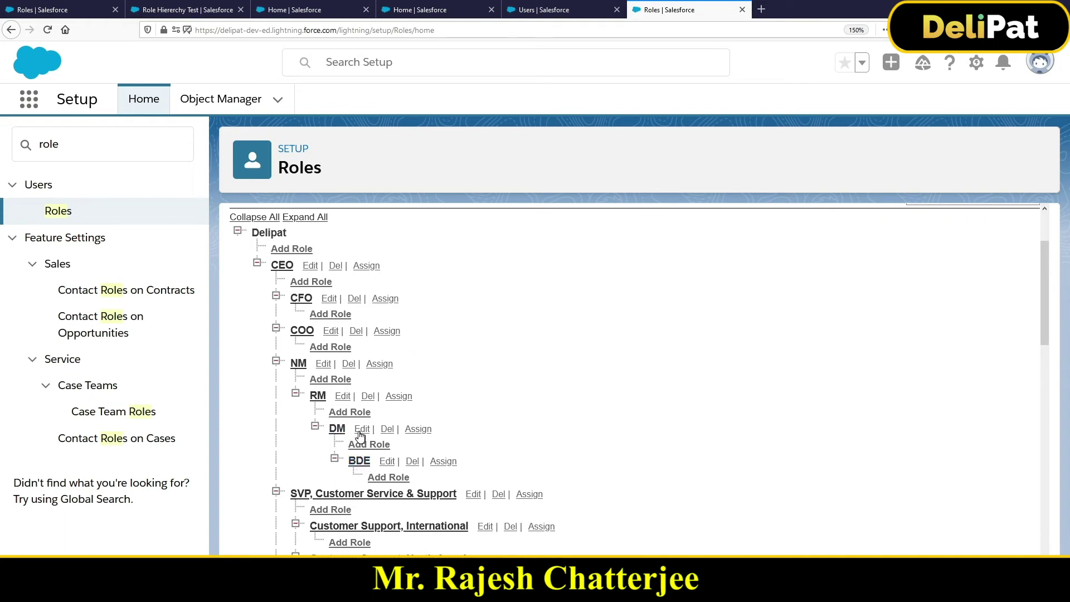
# - Open the user assignment for the DM role, remove Testing User from its selected users, and save
pyautogui.click(421, 429)
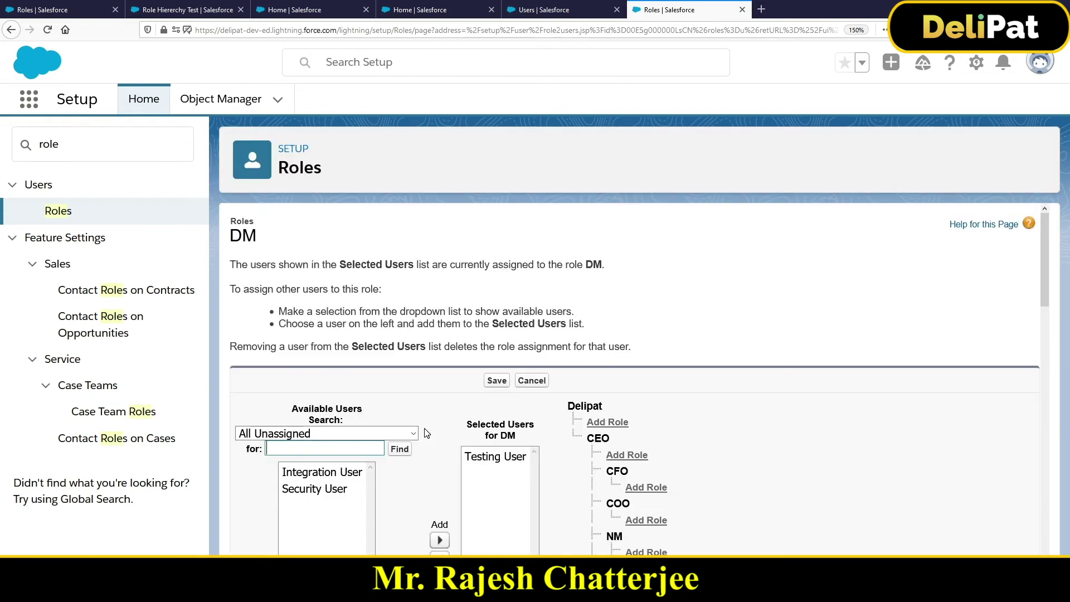
pyautogui.scroll(-2, 715, 438)
pyautogui.click(502, 284)
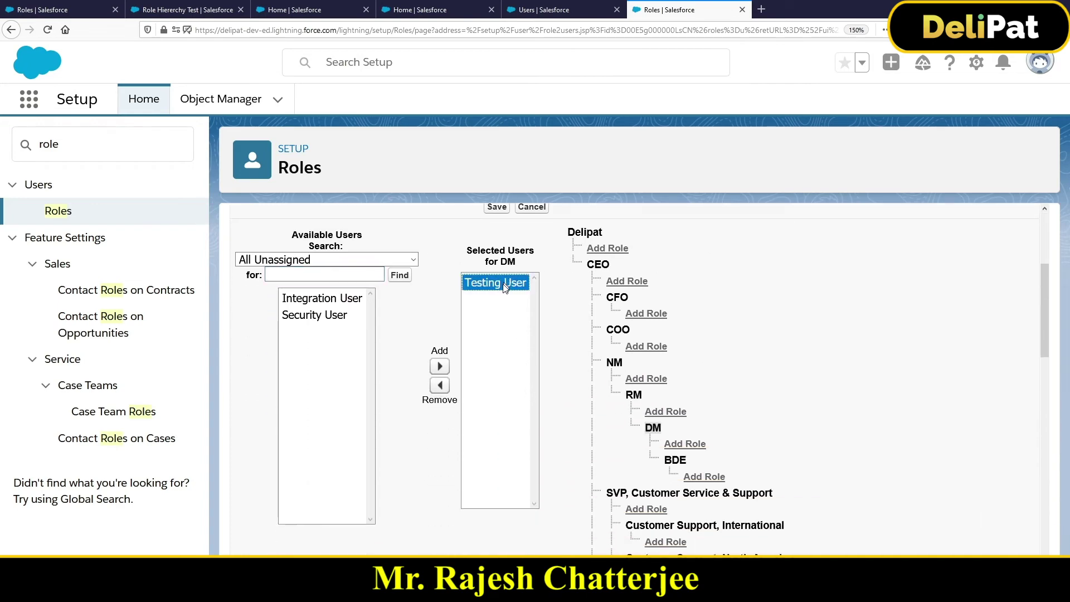
pyautogui.click(440, 385)
pyautogui.scroll(3, 607, 309)
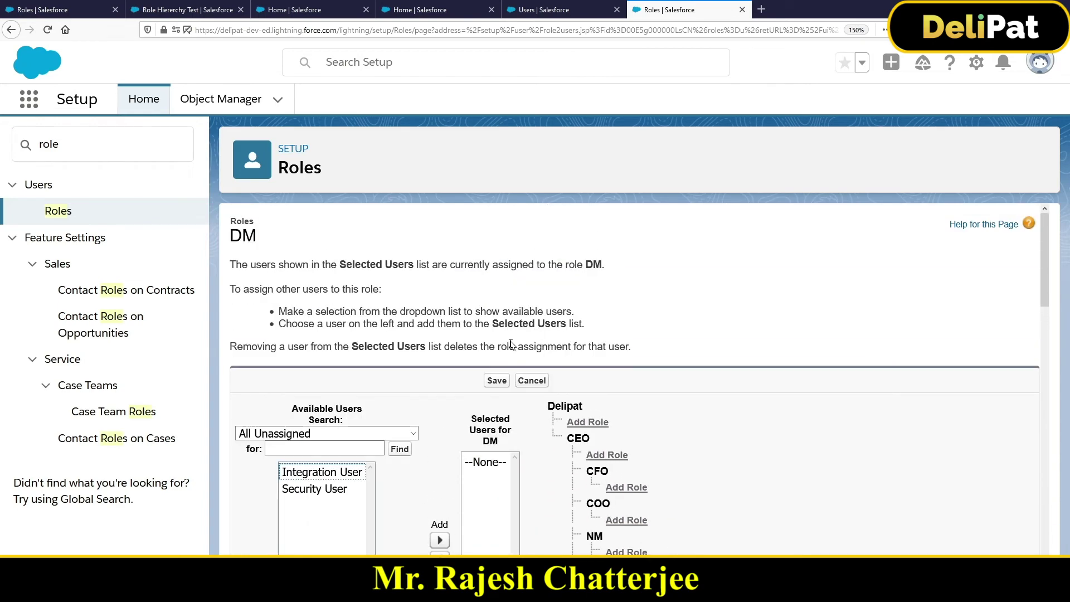
pyautogui.click(496, 380)
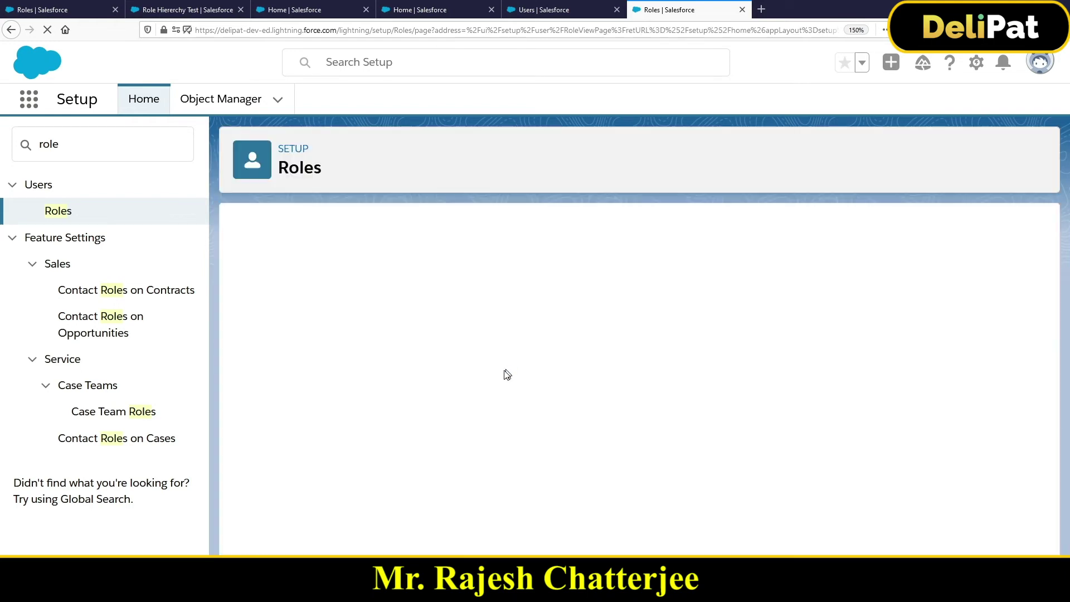
pyautogui.scroll(-3, 498, 391)
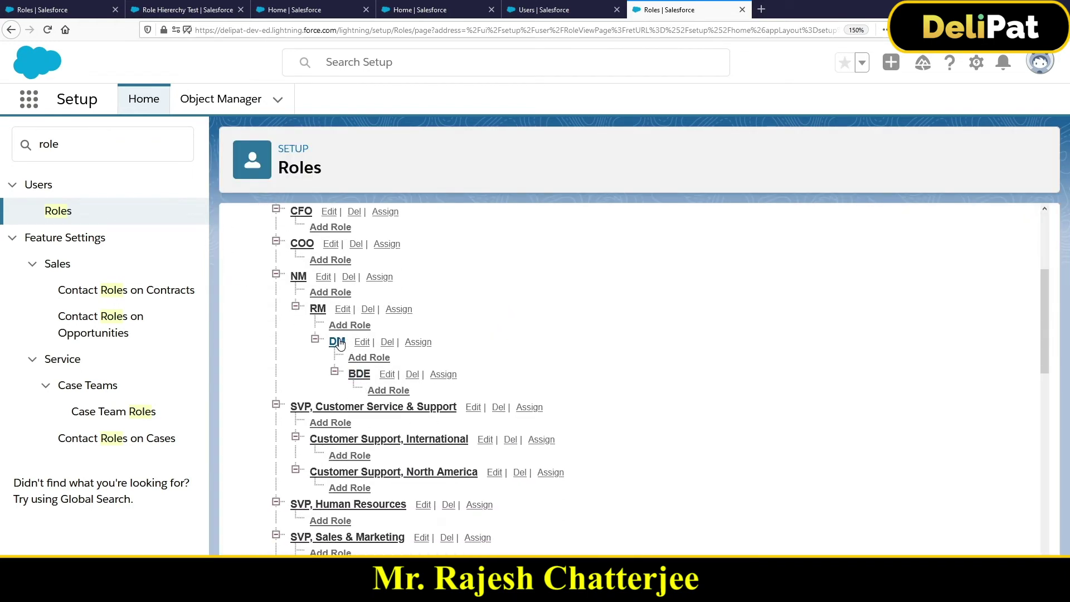
pyautogui.scroll(3, 340, 343)
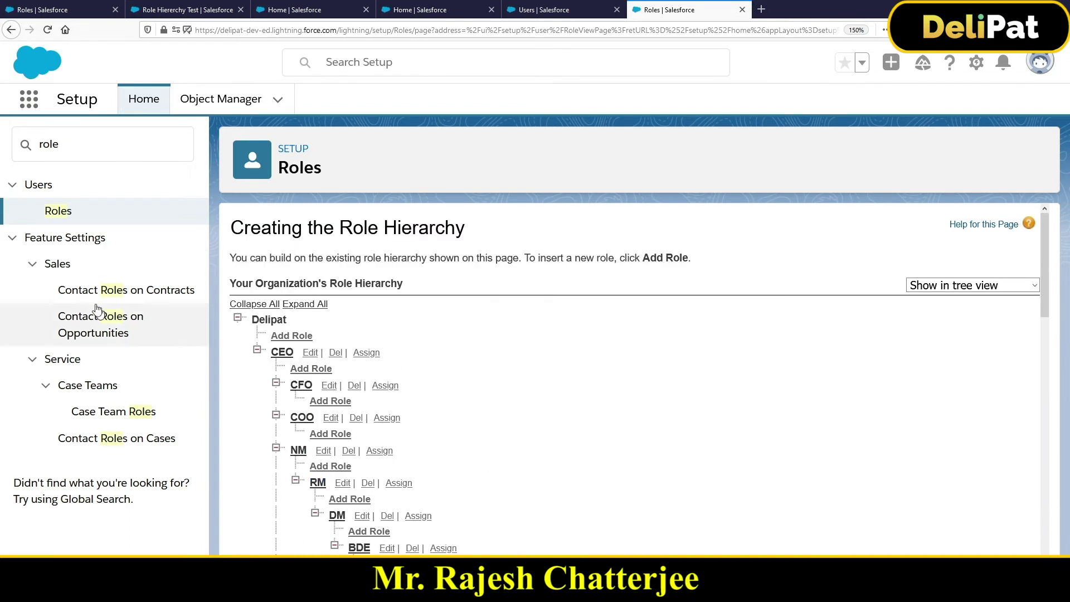
# - Search the setup entries for "use", open the Users list, and log in as Testing User
pyautogui.click(30, 142)
pyautogui.write('use')
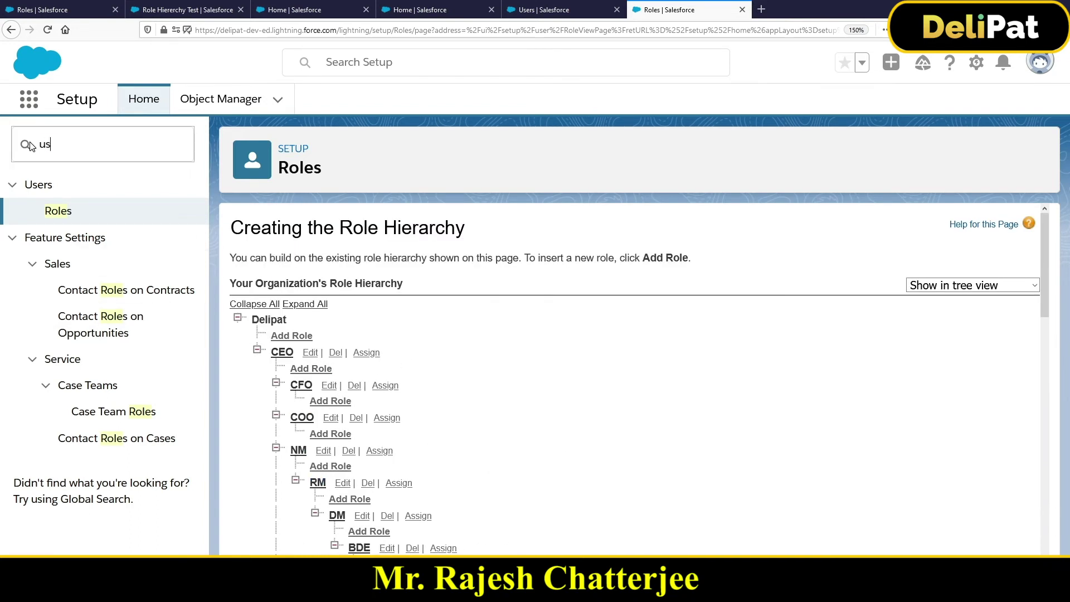
pyautogui.click(78, 396)
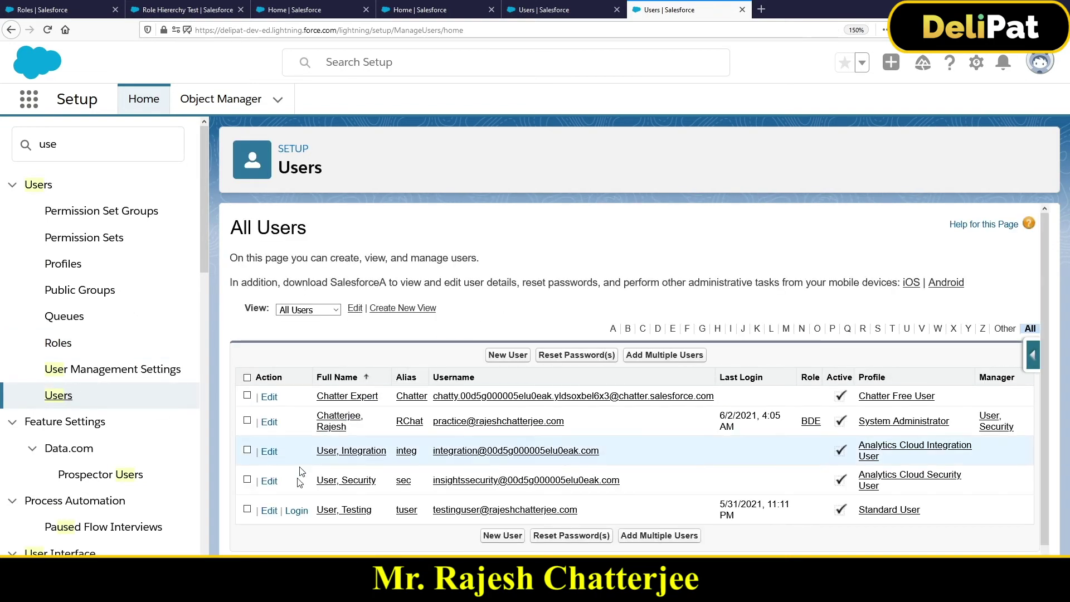
pyautogui.click(296, 511)
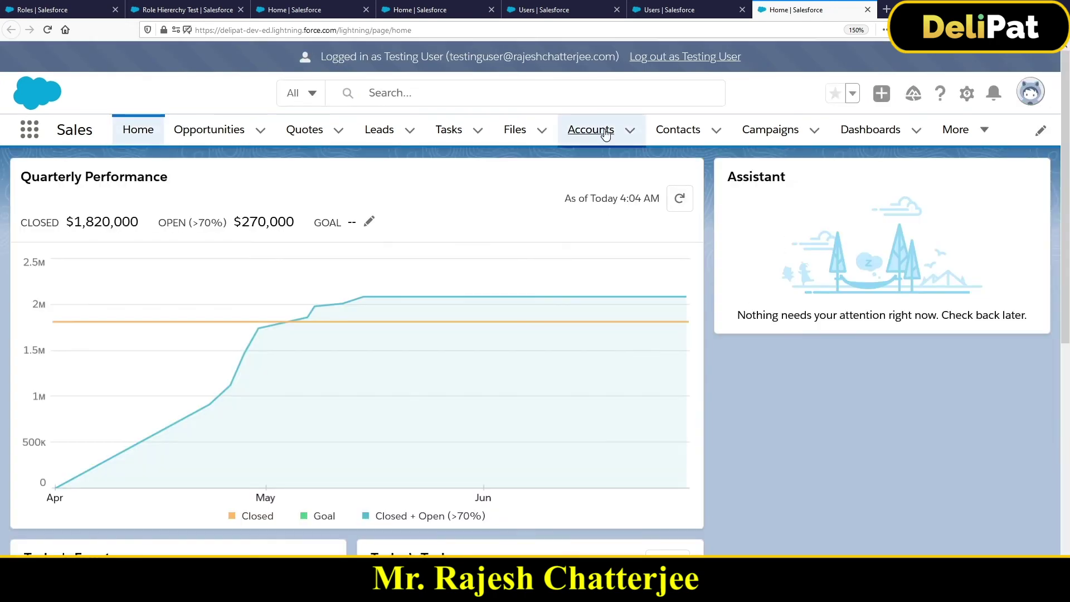
# - Search the All Accounts list for "role" as Testing User, and switch to the Security notes in Notepad
pyautogui.click(606, 136)
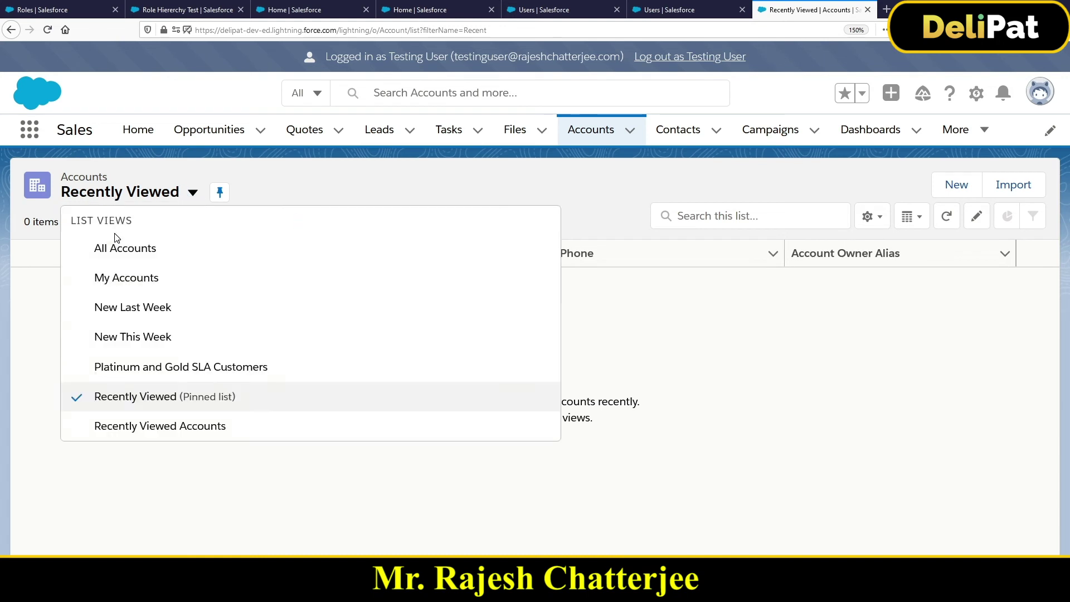
pyautogui.click(124, 247)
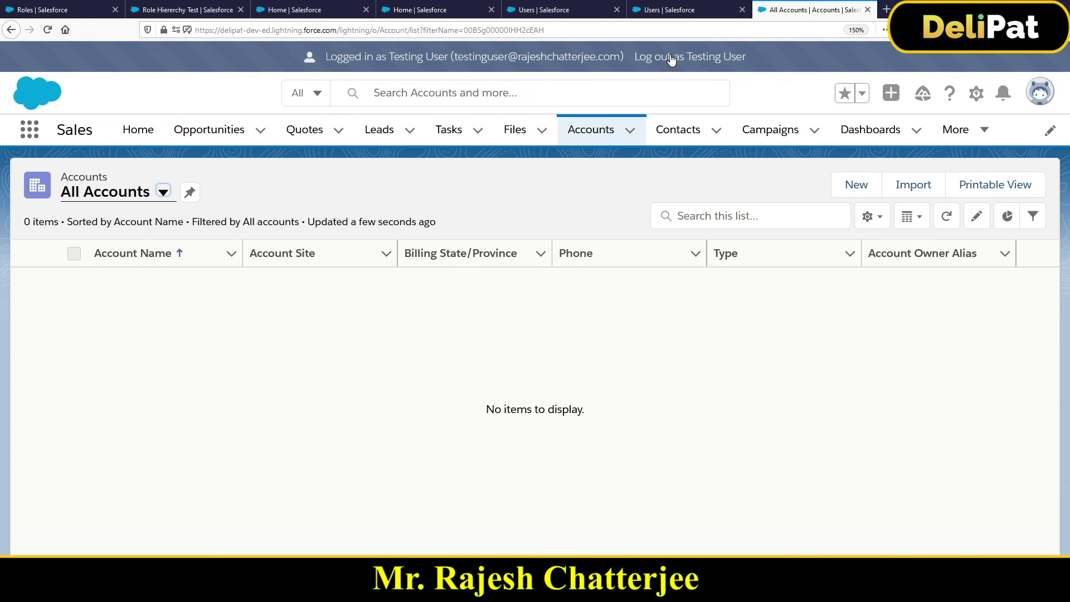
pyautogui.click(802, 222)
pyautogui.write('role')
pyautogui.hotkey('alt', 'Tab')
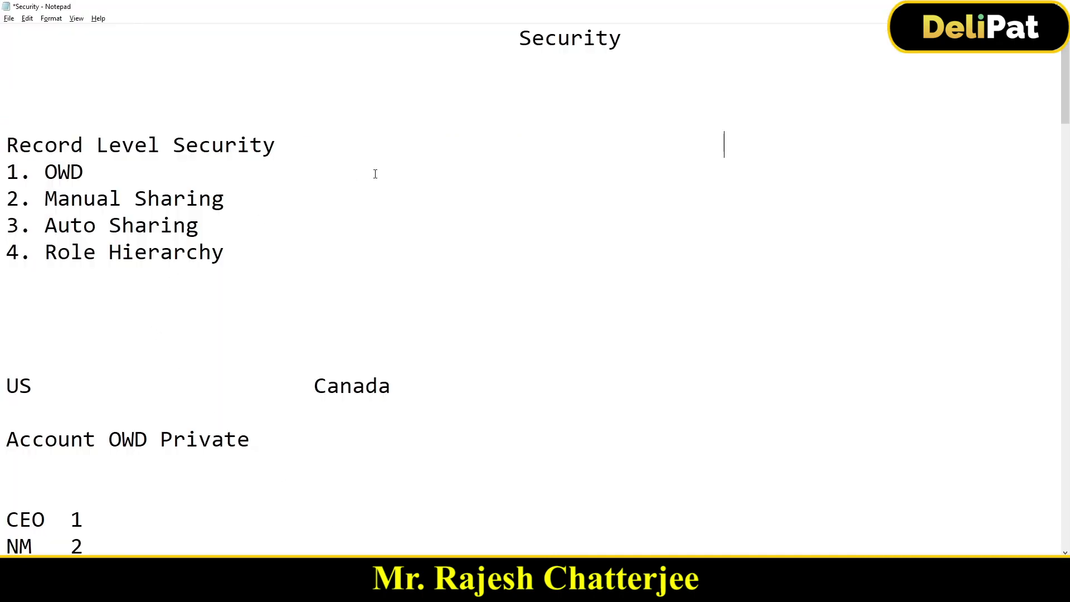